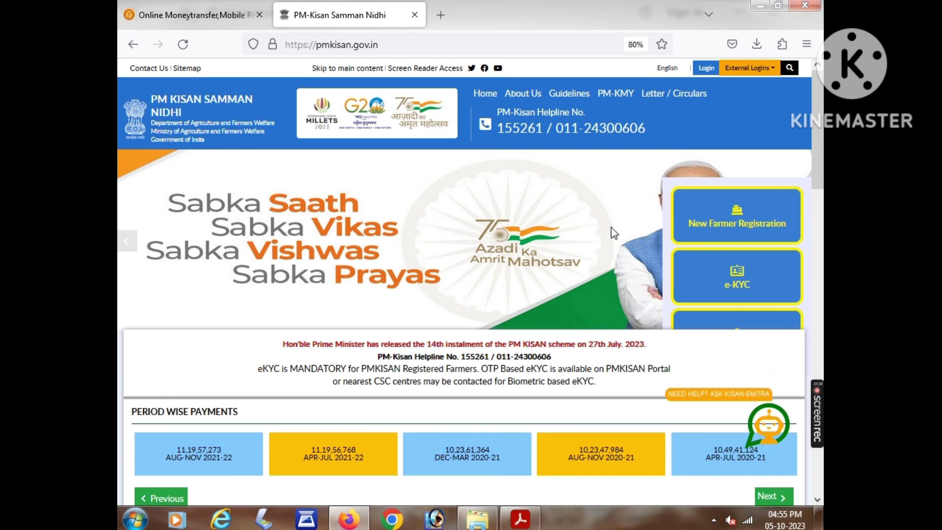
- Open New Farmer Registration and enter the farmer's Aadhaar and mobile numbers
left_click(756, 223)
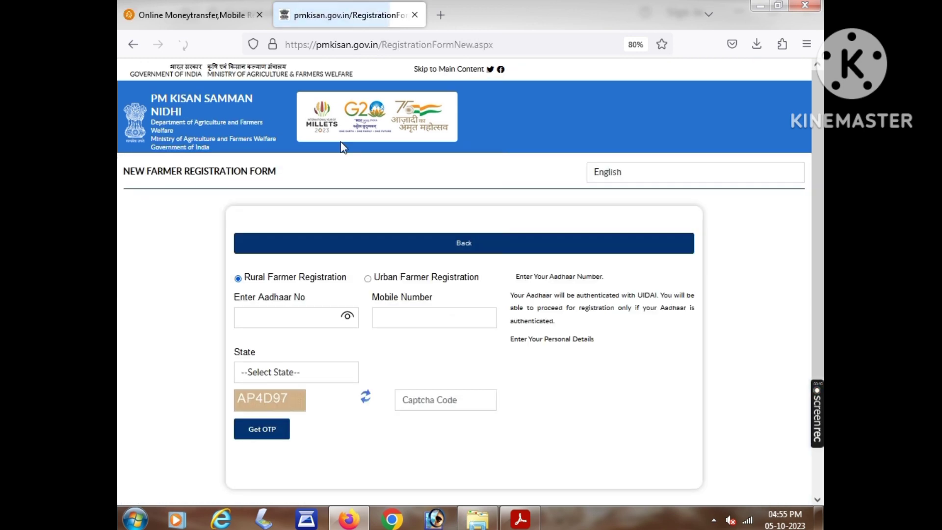
left_click(322, 315)
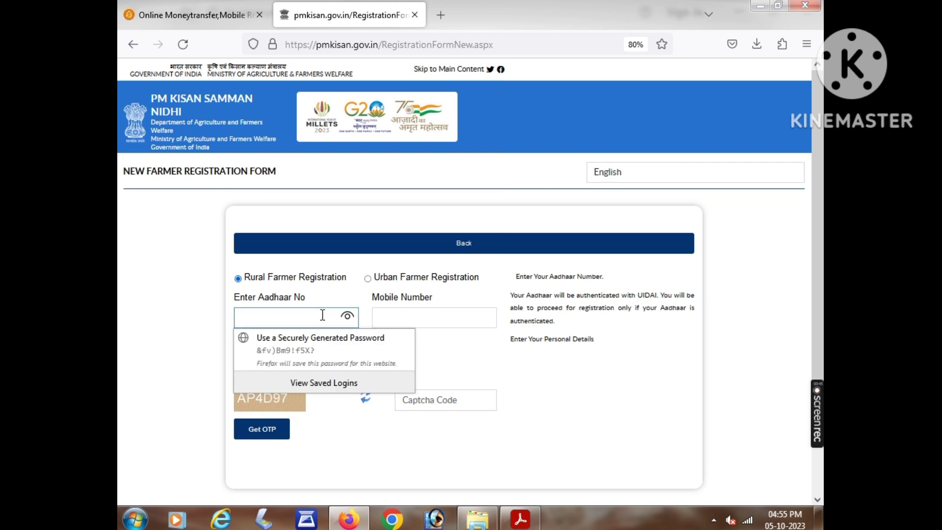
type("••••")
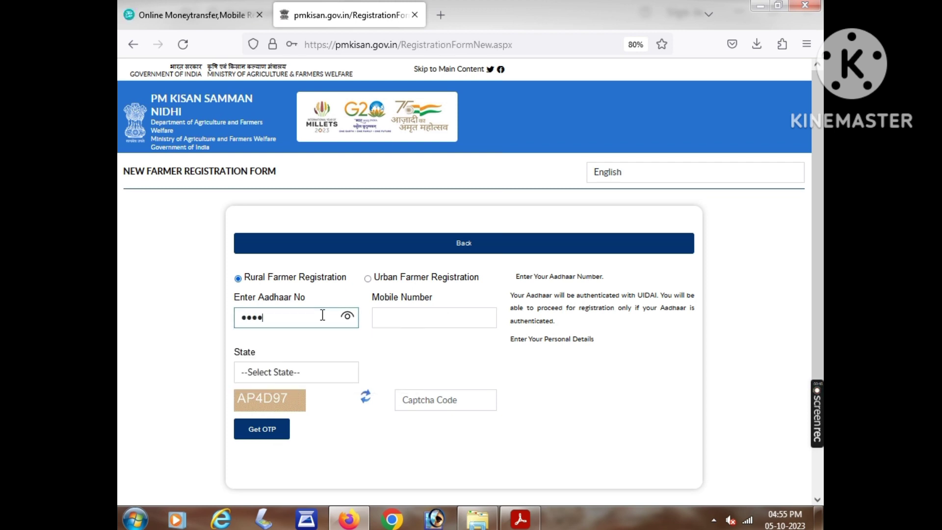
type("••••••••")
left_click(427, 311)
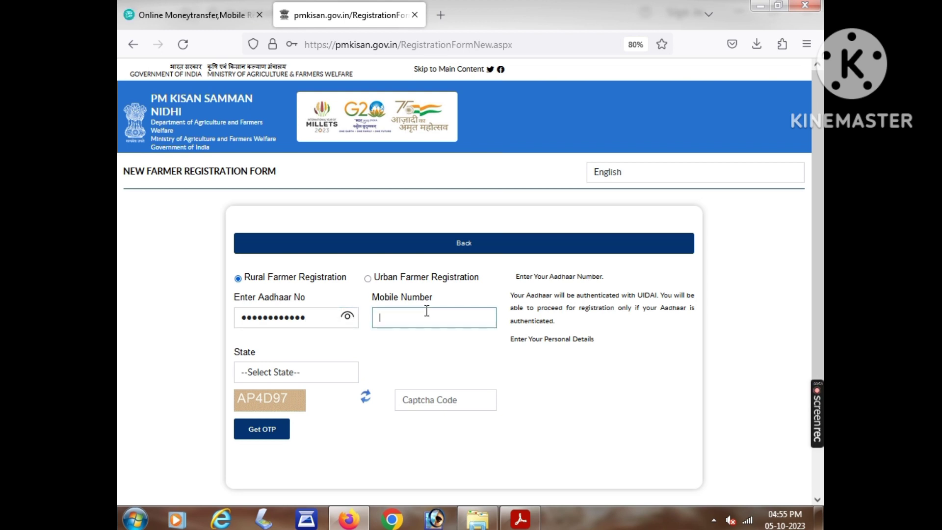
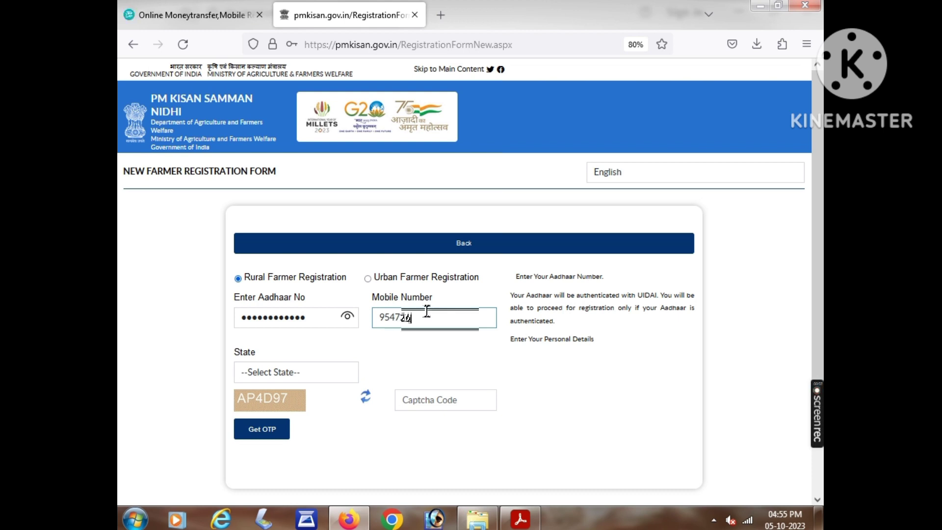
- Select WEST BENGAL as the state and enter the captcha code
left_click(319, 375)
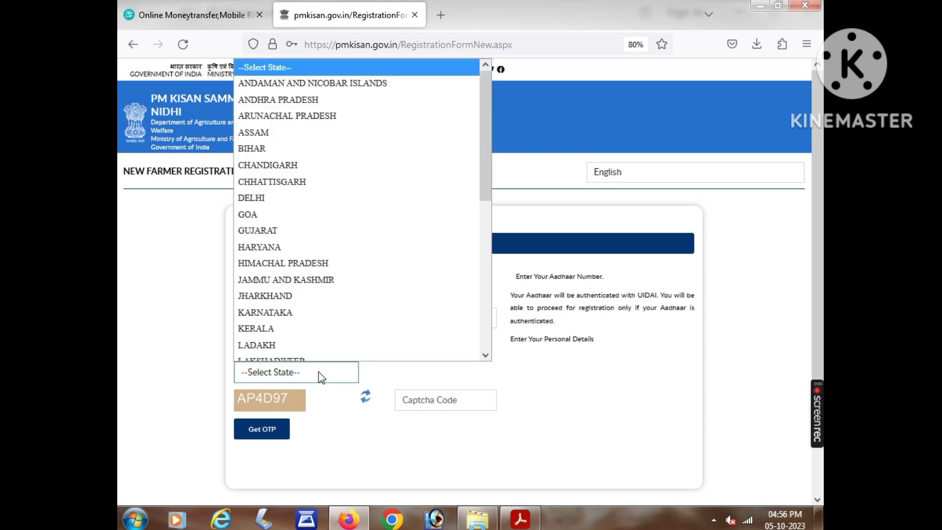
scroll(336, 274, "down", 6)
left_click(331, 350)
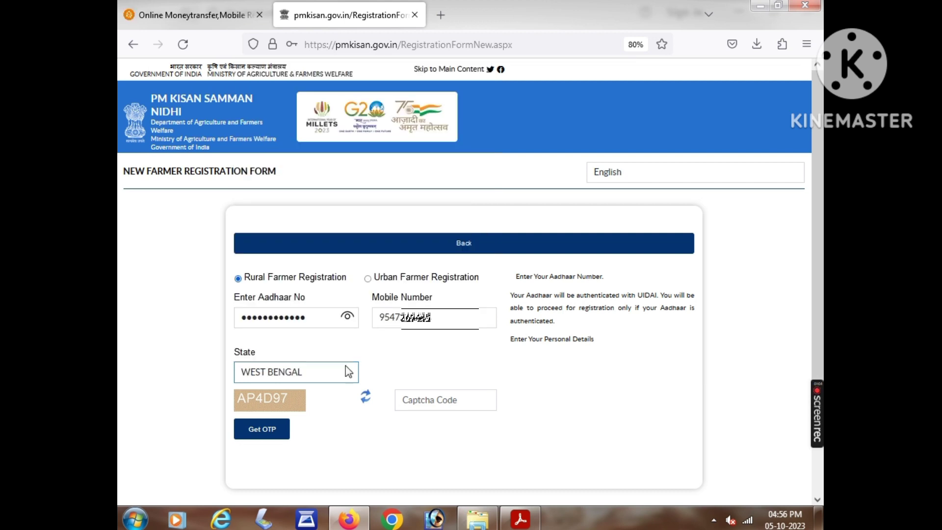
left_click(430, 401)
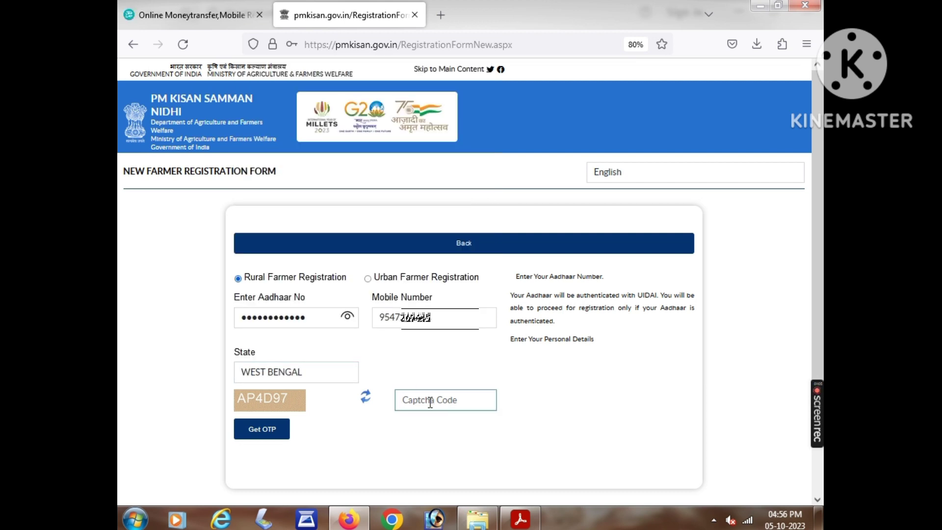
type("A")
key("BackSpace")
type("AP4D97")
- Request the mobile OTP and decline the browser's offer to save the Aadhaar number
left_click(262, 428)
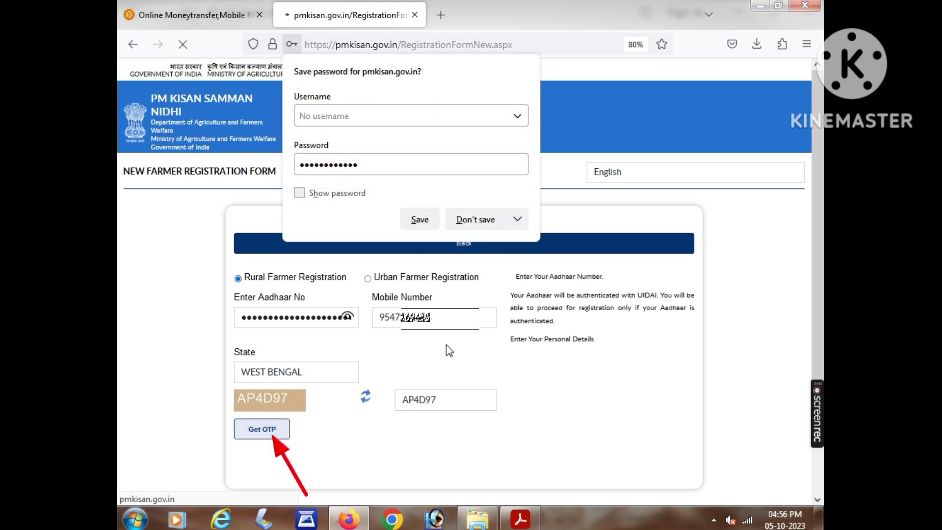
left_click(483, 221)
scroll(482, 337, "down", 3)
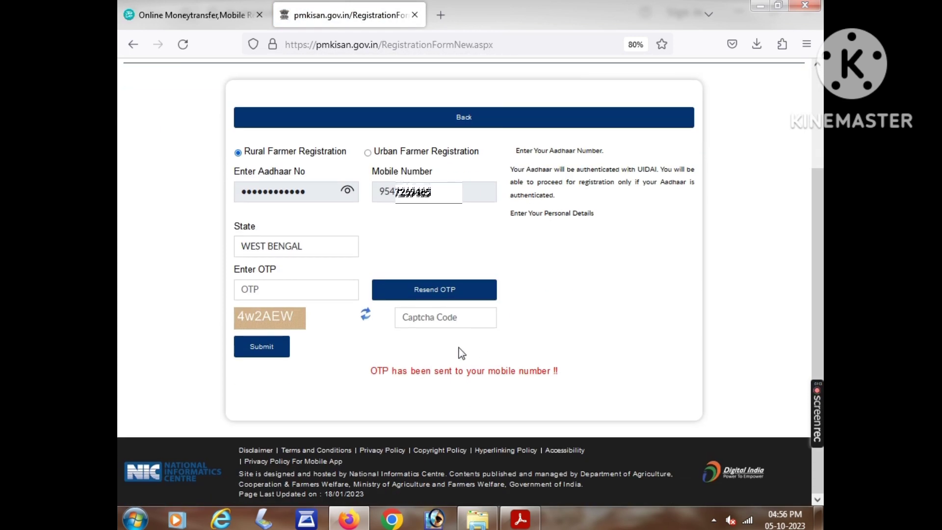
left_click(447, 317)
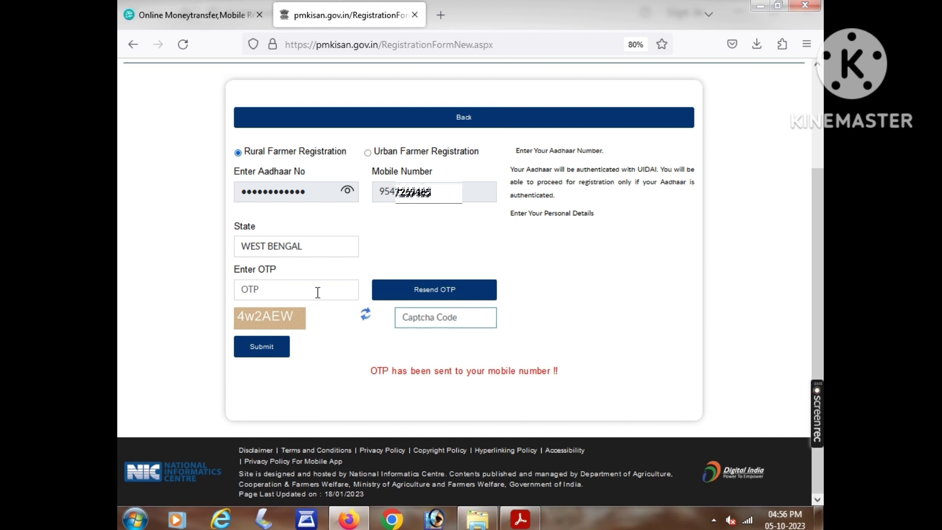
- Enter the received mobile OTP and the new captcha, then submit
left_click(317, 293)
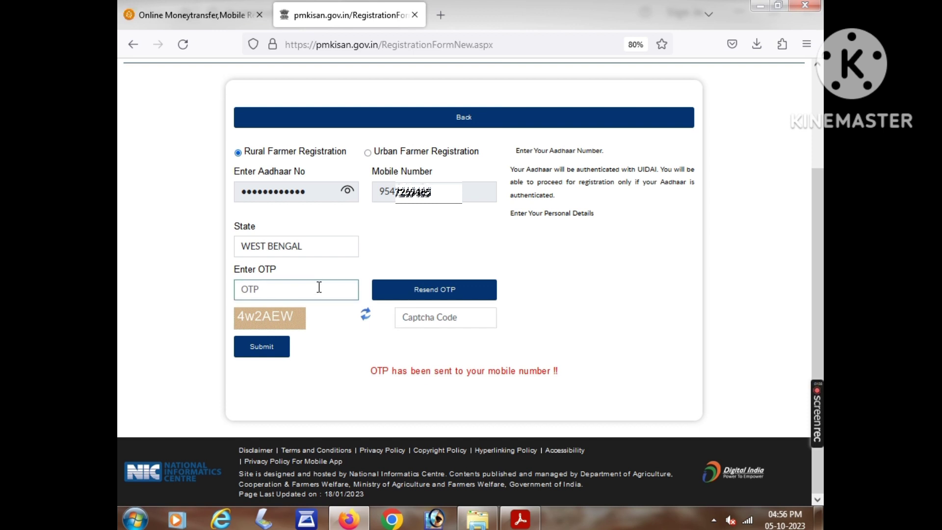
left_click(441, 319)
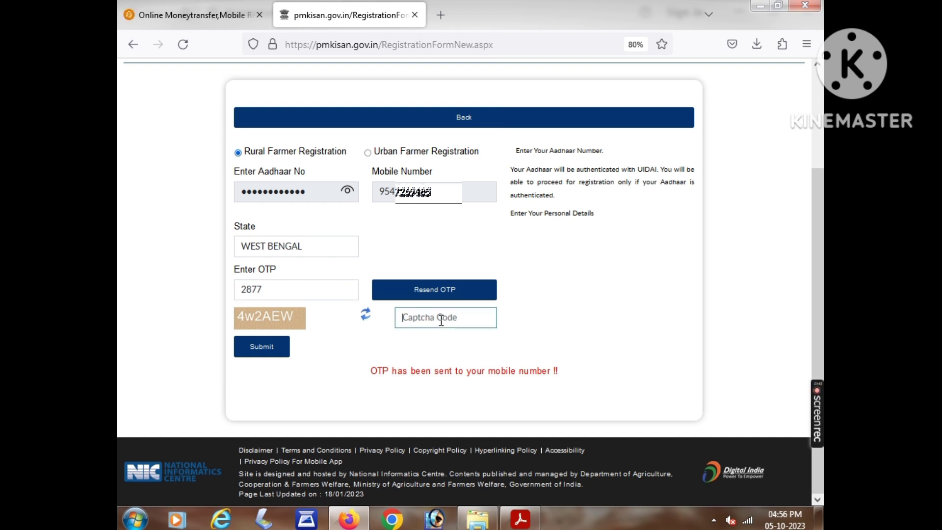
type("4w2AE")
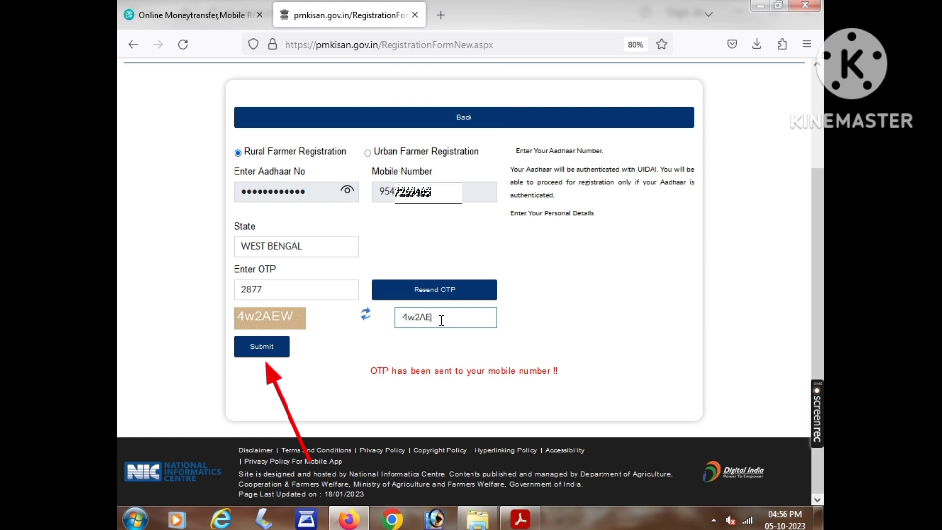
type("W")
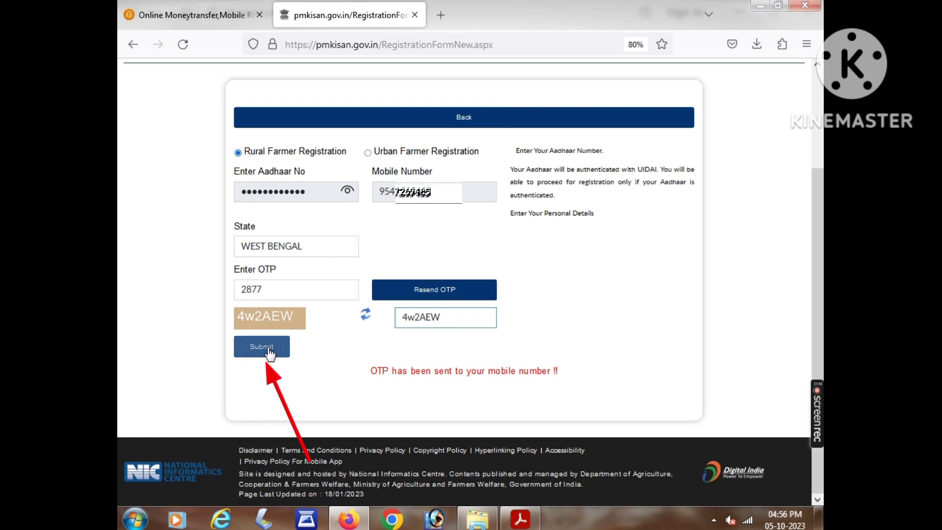
left_click(268, 350)
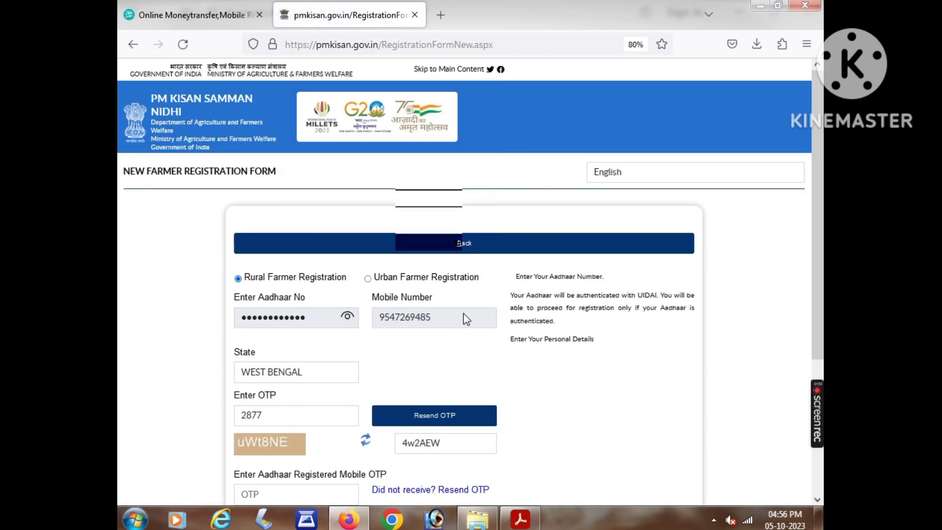
- Enter the Aadhaar-registered mobile OTP and refreshed captcha, verify, and decline password saving
scroll(466, 318, "down", 3)
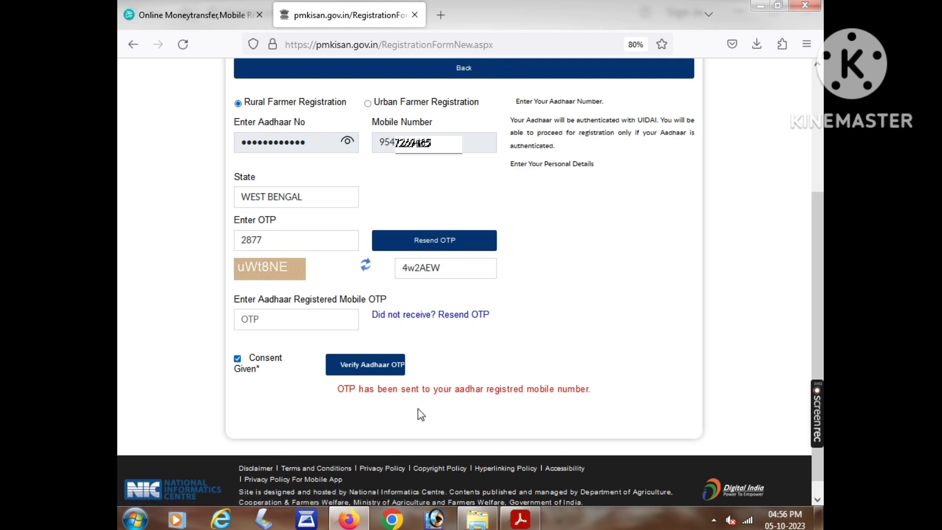
left_click(297, 316)
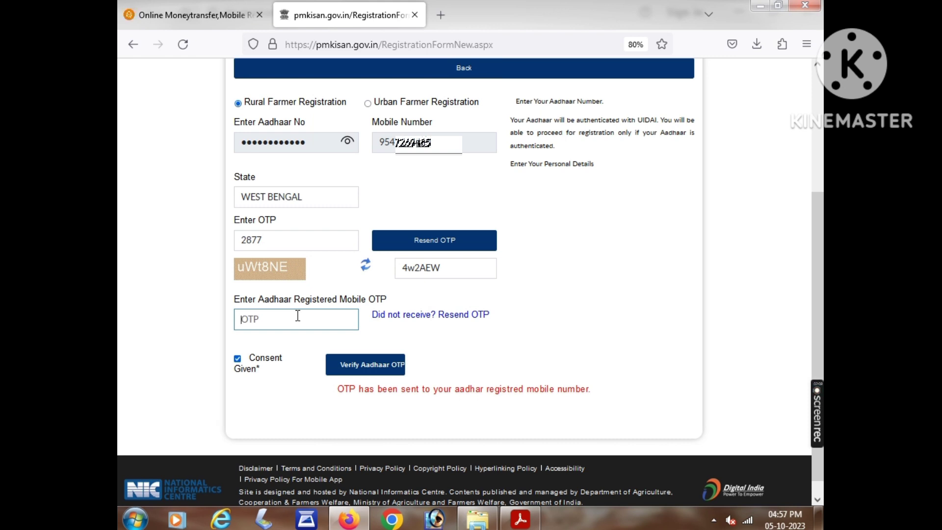
left_click(431, 332)
type("f2")
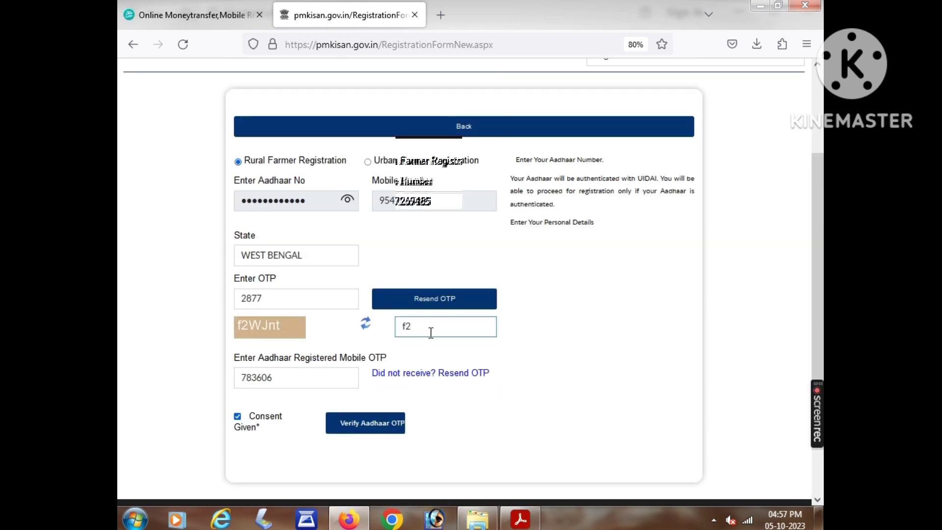
type("WJnt")
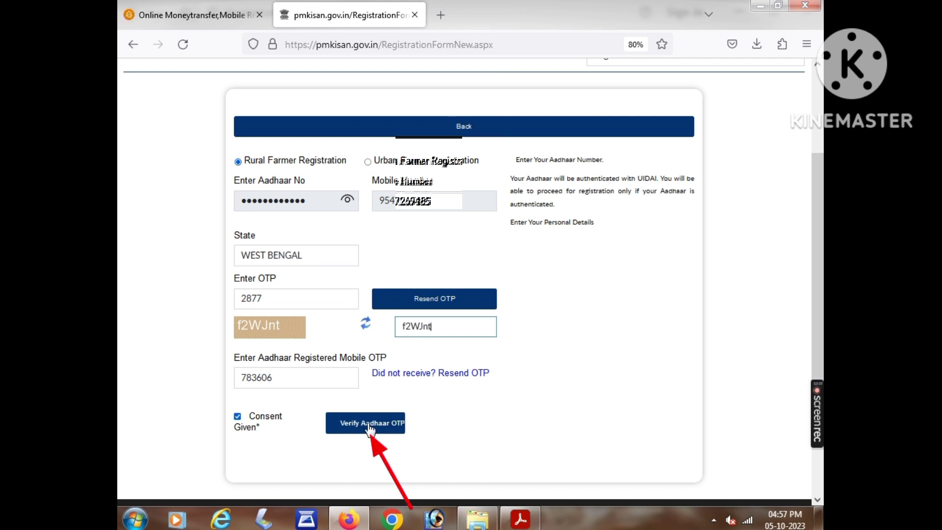
left_click(369, 429)
left_click(490, 218)
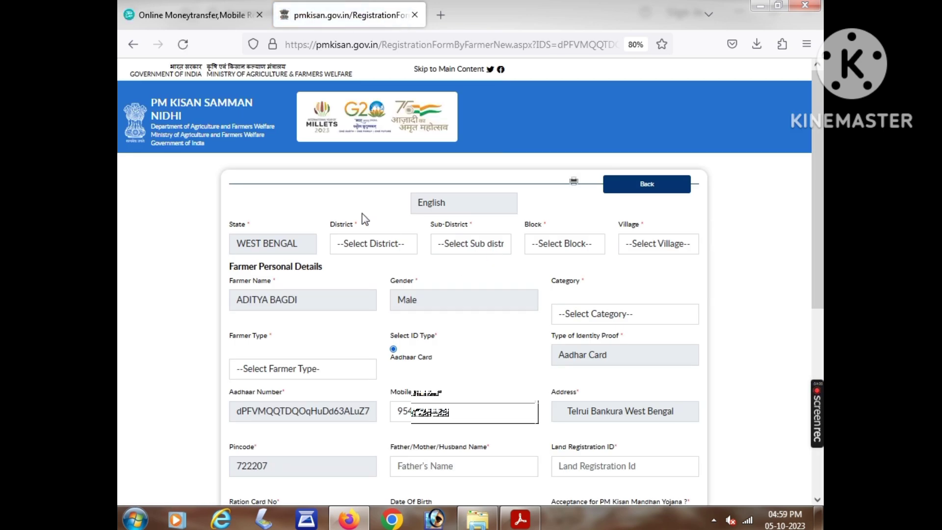
- Choose BANKURA as the district and Sonamukhi as the sub-district
left_click(392, 245)
left_click(384, 328)
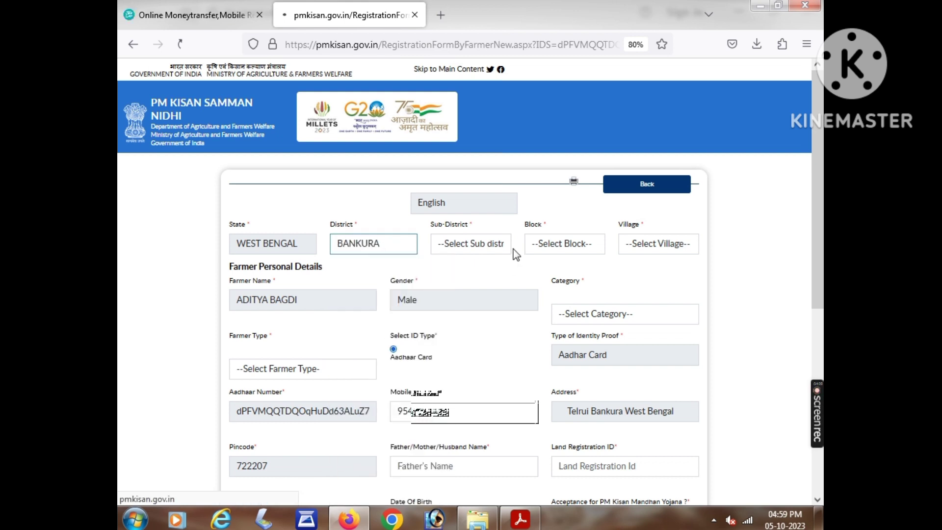
left_click(496, 245)
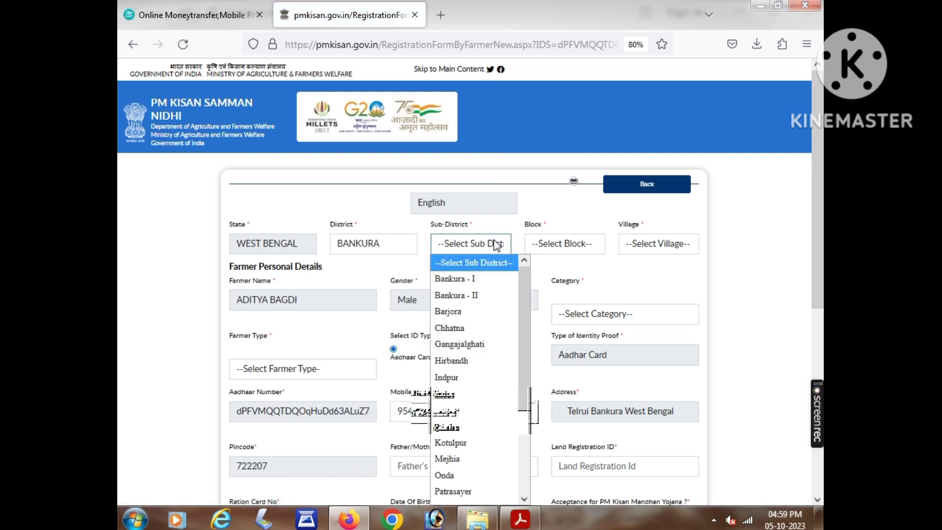
scroll(481, 308, "down", 4)
scroll(472, 360, "up", 5)
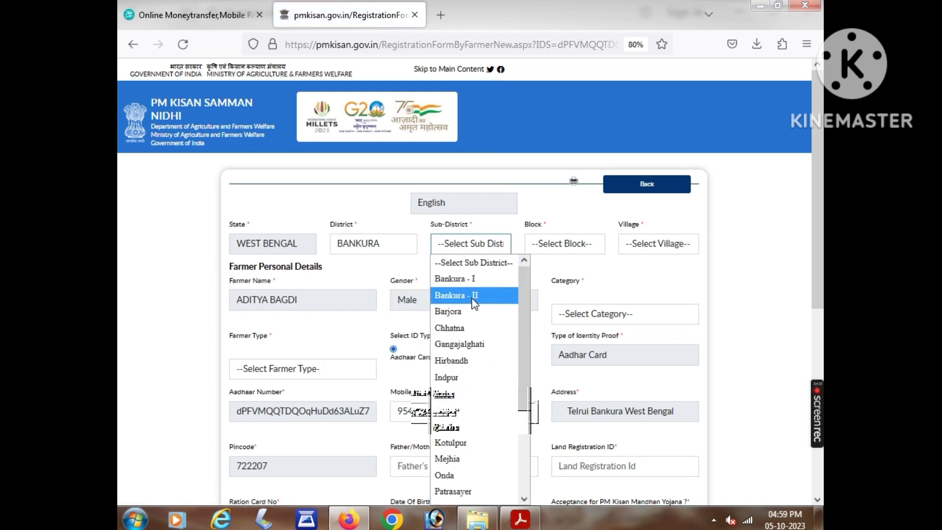
scroll(473, 300, "down", 5)
left_click(470, 467)
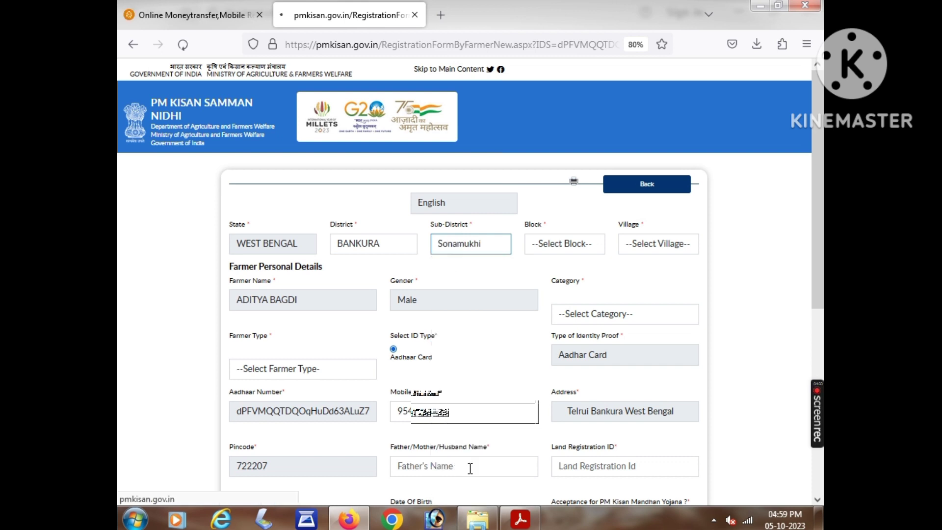
- Choose SONAMUKHI as the block and Telrui - (327493) as the village
left_click(555, 245)
scroll(564, 343, "down", 3)
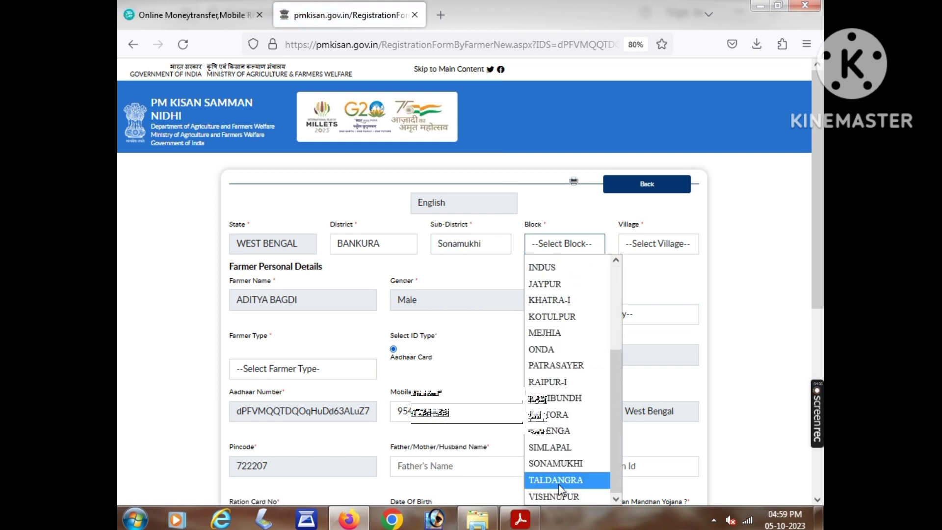
left_click(554, 465)
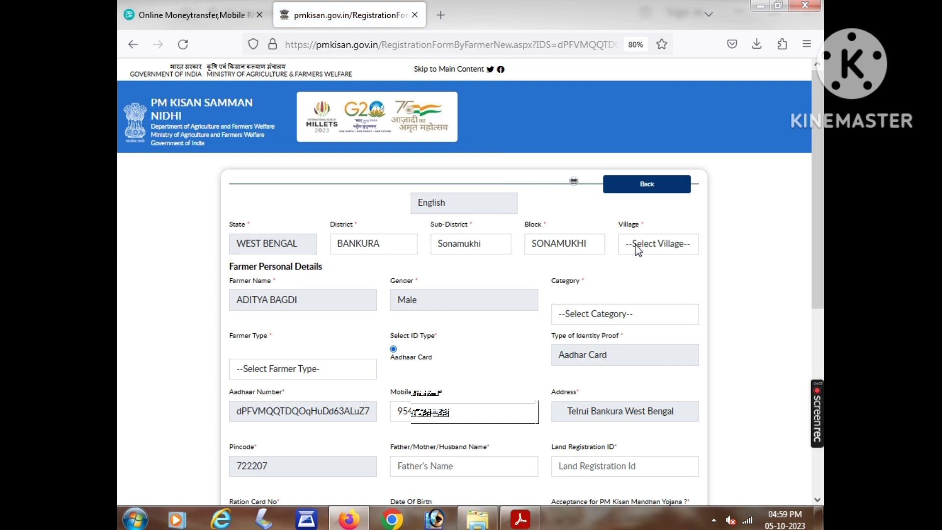
left_click(634, 246)
scroll(645, 309, "down", 5)
scroll(667, 416, "up", 10)
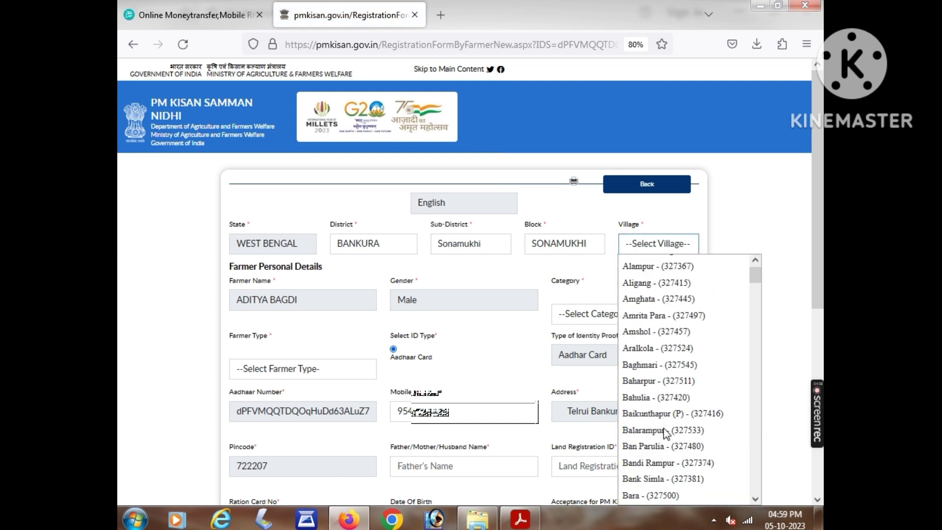
scroll(668, 411, "down", 1)
scroll(669, 411, "up", 2)
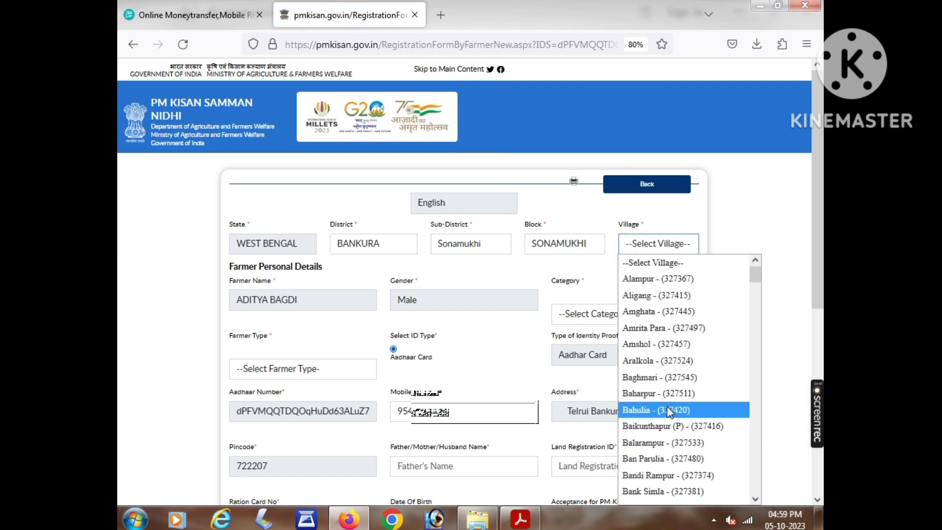
key("t")
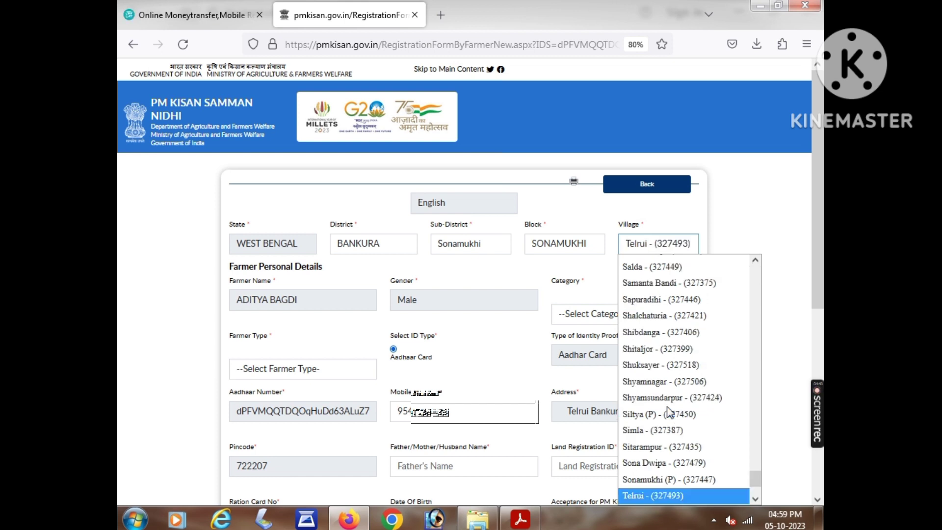
left_click(675, 496)
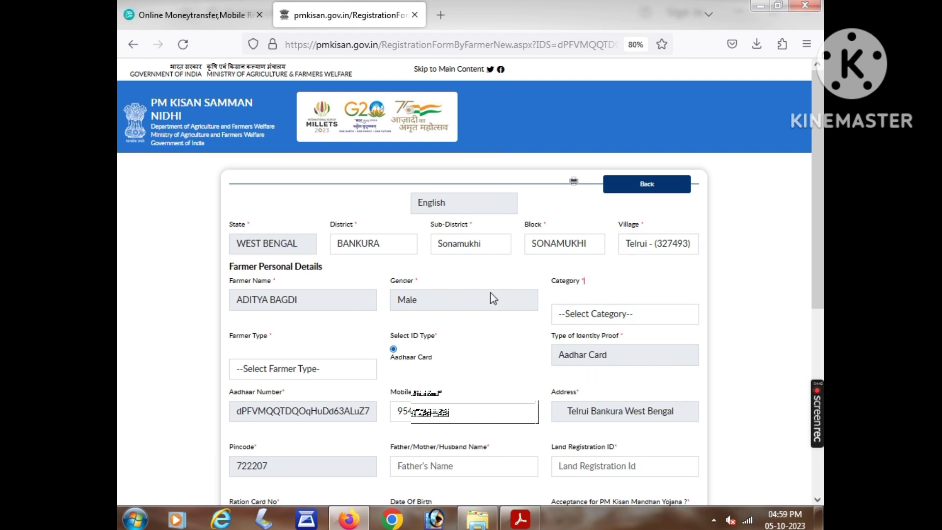
scroll(471, 299, "down", 1)
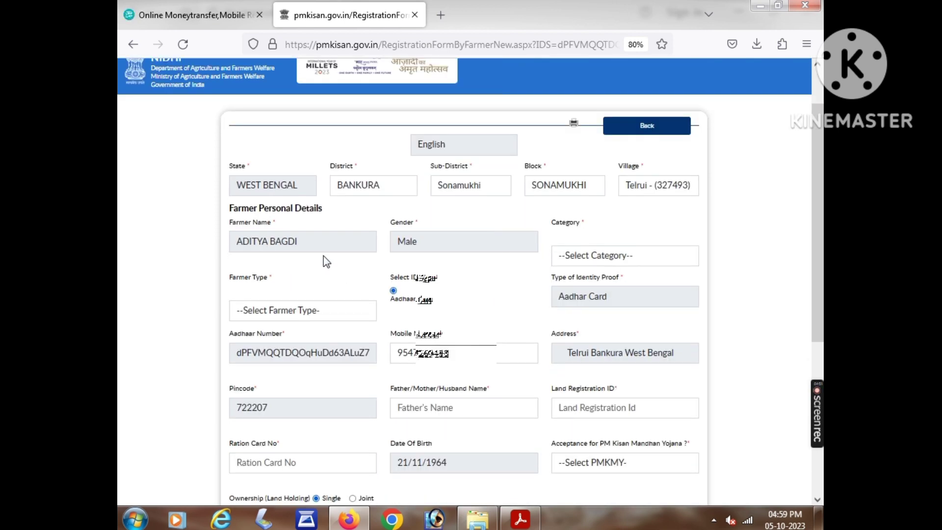
- Set the category to SC and the farmer type to Small (1-2Ha)
scroll(325, 262, "down", 1)
left_click(620, 198)
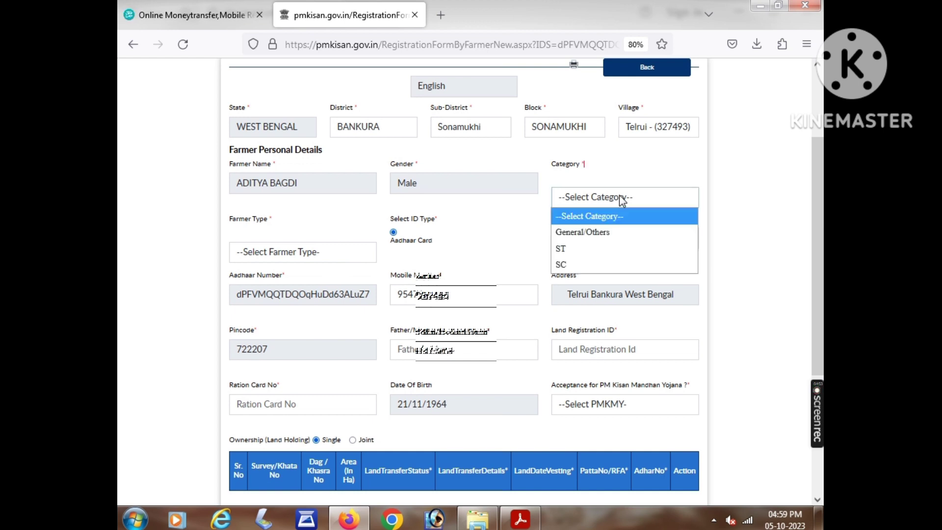
left_click(597, 263)
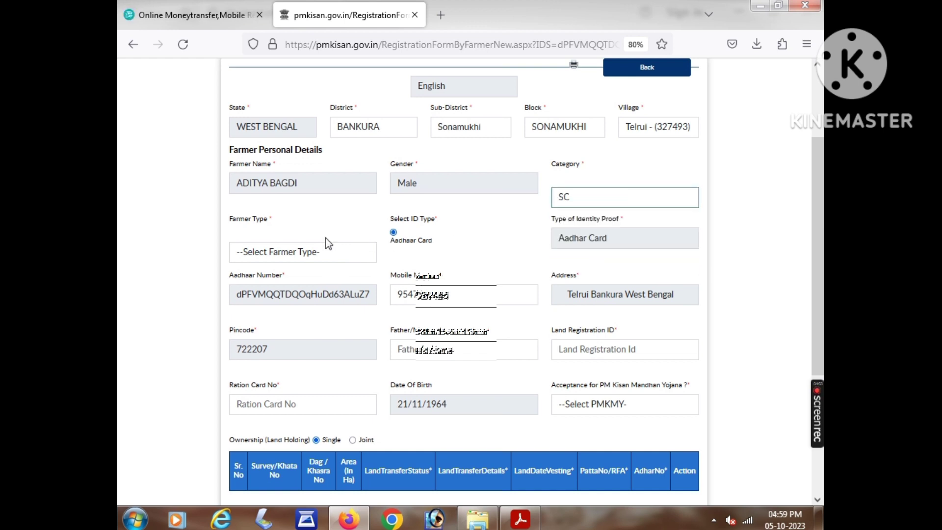
left_click(297, 255)
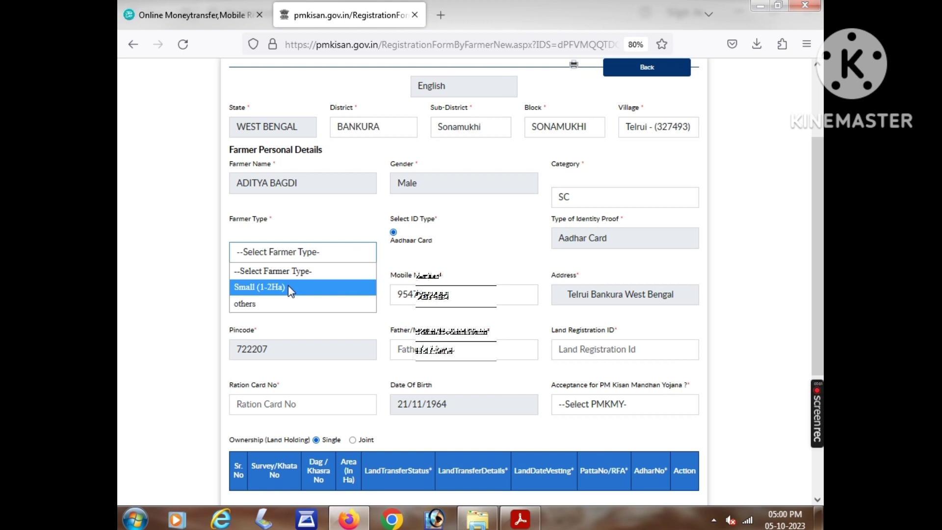
left_click(287, 284)
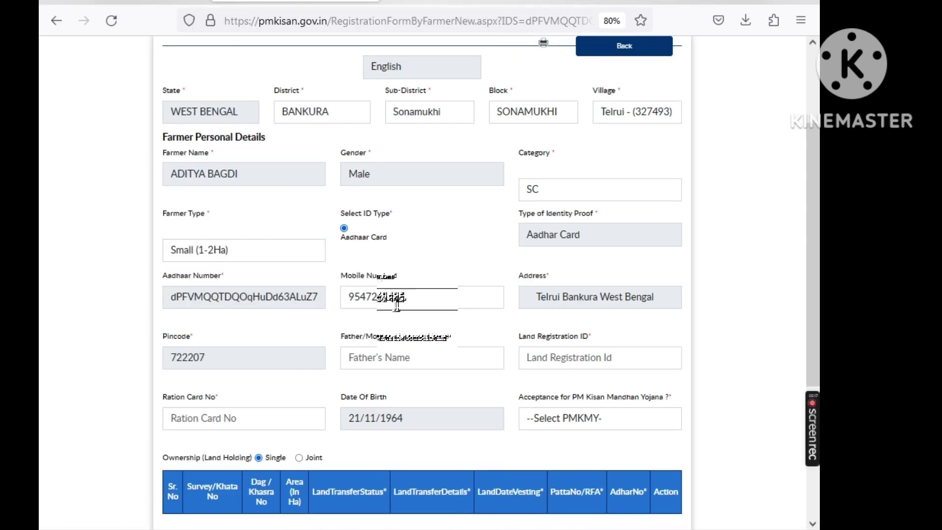
scroll(589, 199, "down", 3)
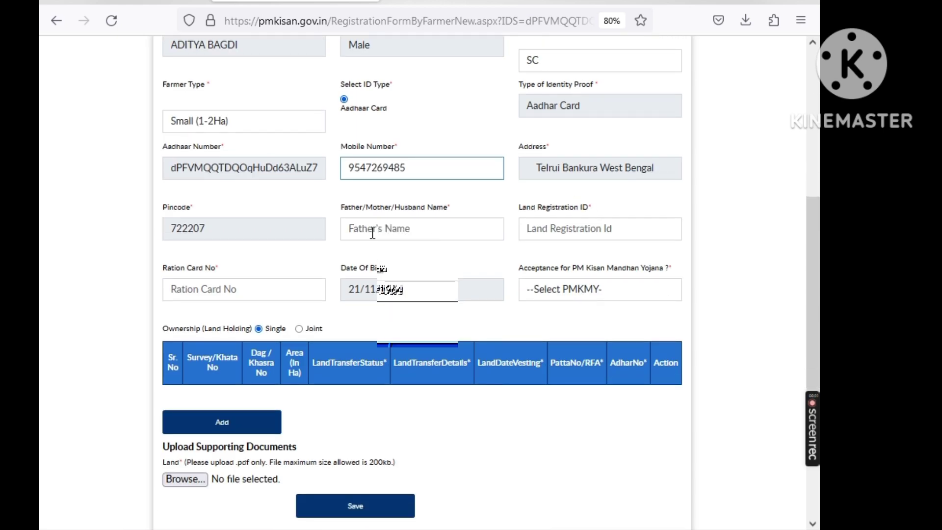
- Fill in the father's name, land registration ID and ration card number
left_click(349, 229)
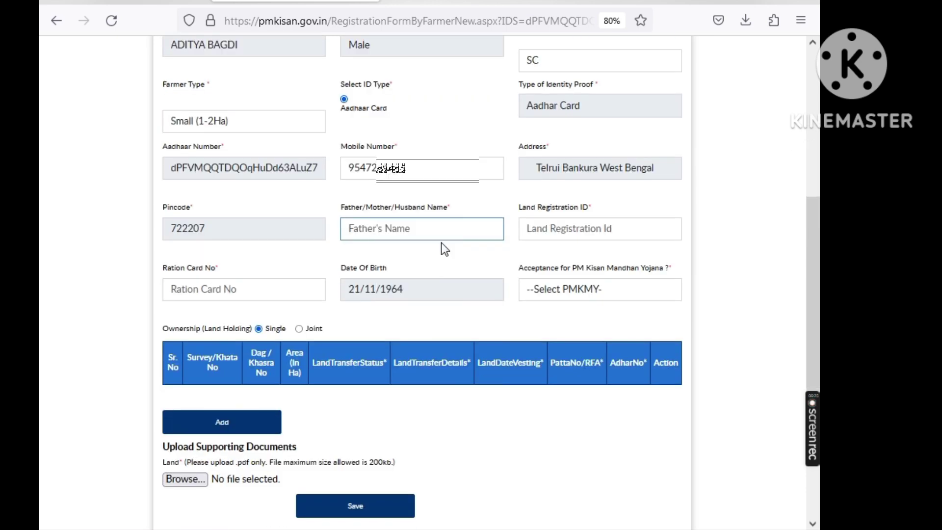
key("Tab")
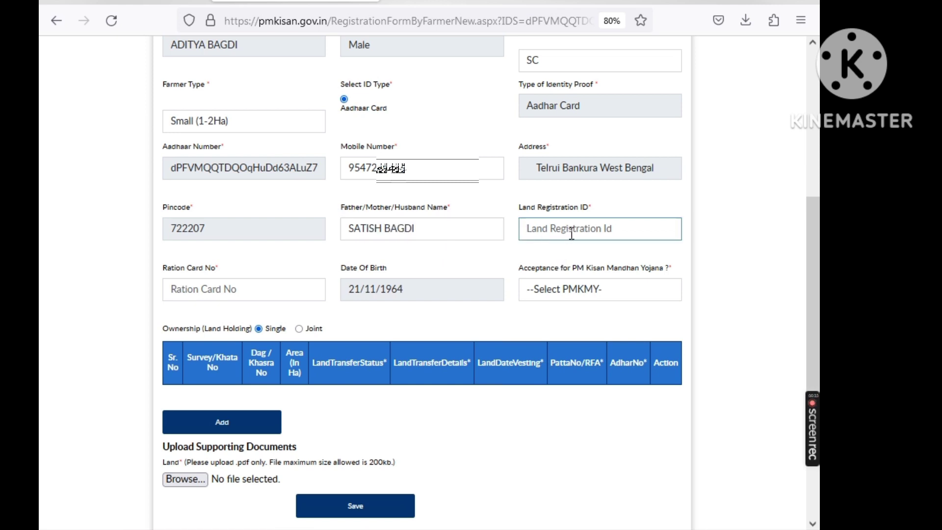
scroll(638, 255, "down", 2)
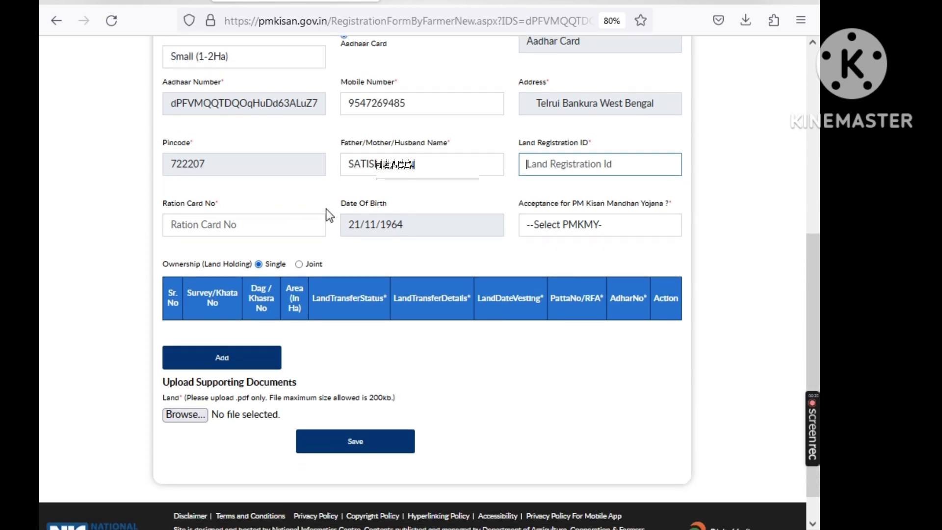
scroll(401, 229, "up", 2)
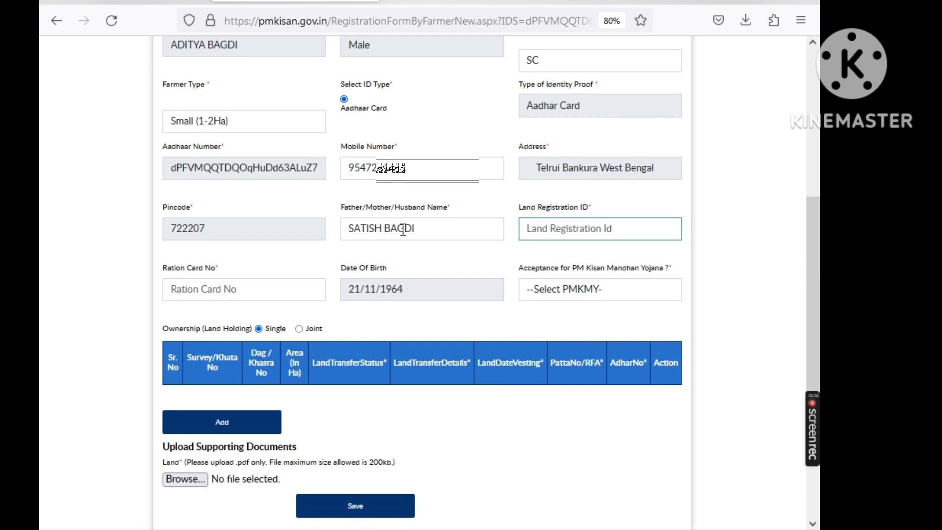
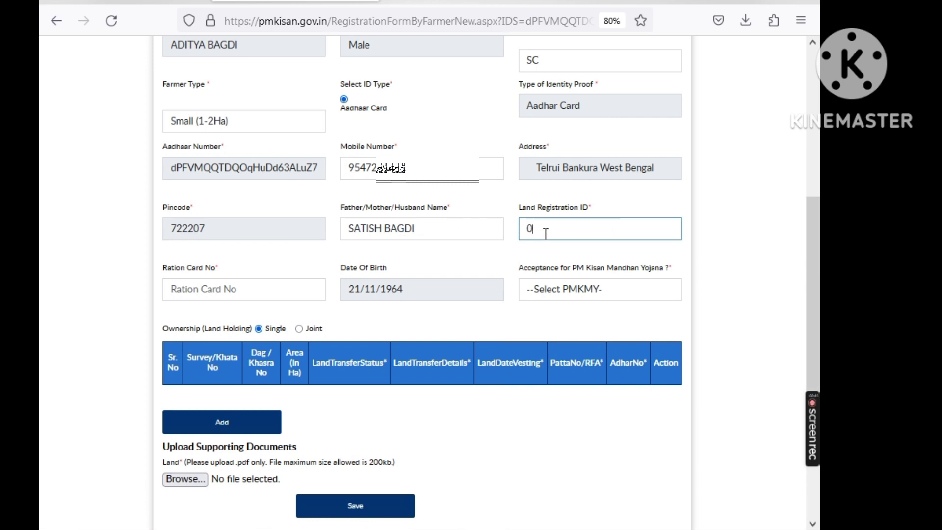
left_click(277, 291)
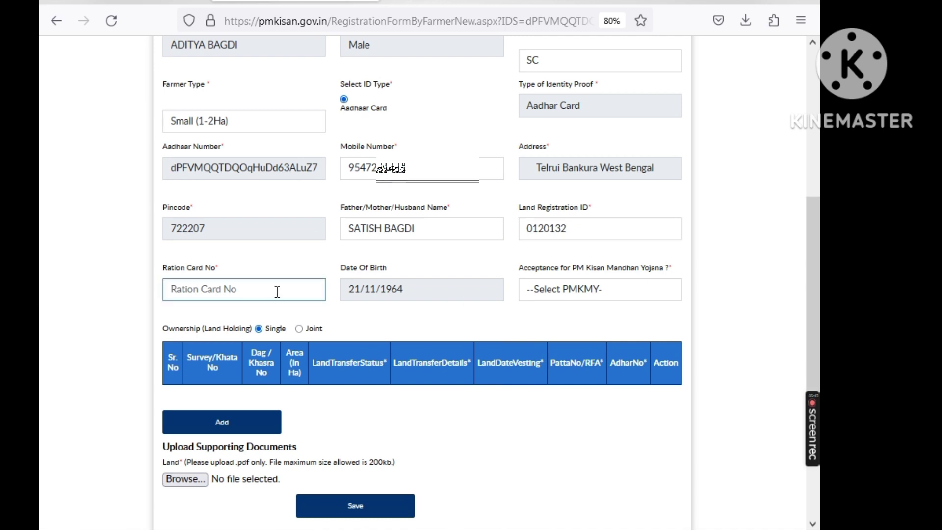
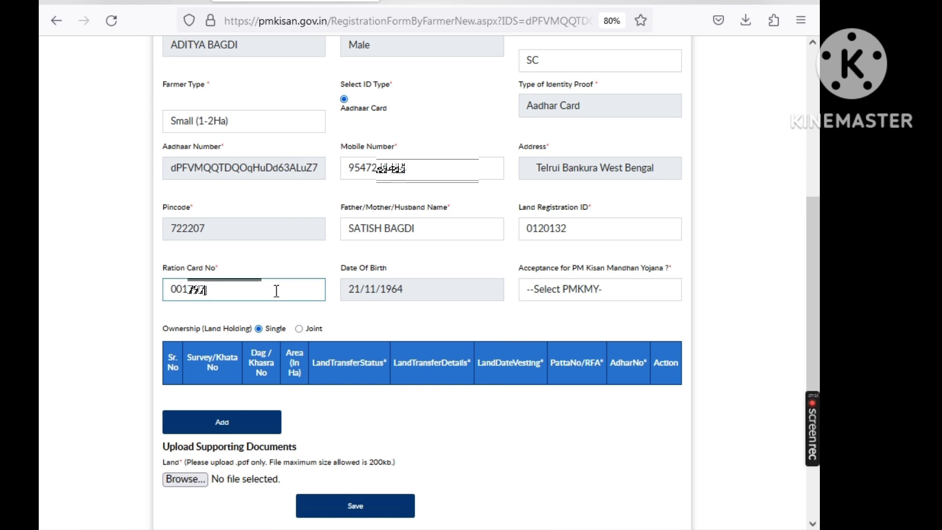
- Set PM Kisan Mandhan Yojana acceptance to No and add a new land detail row
left_click(567, 289)
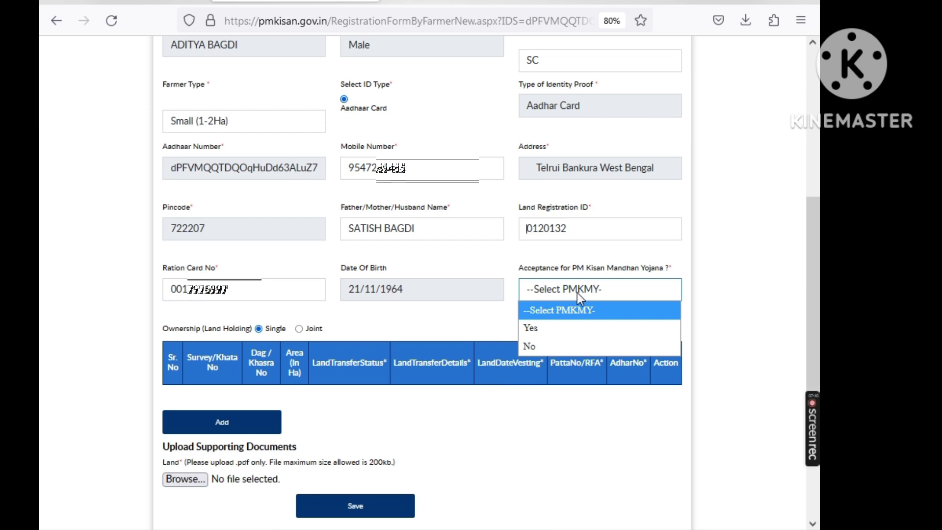
left_click(560, 347)
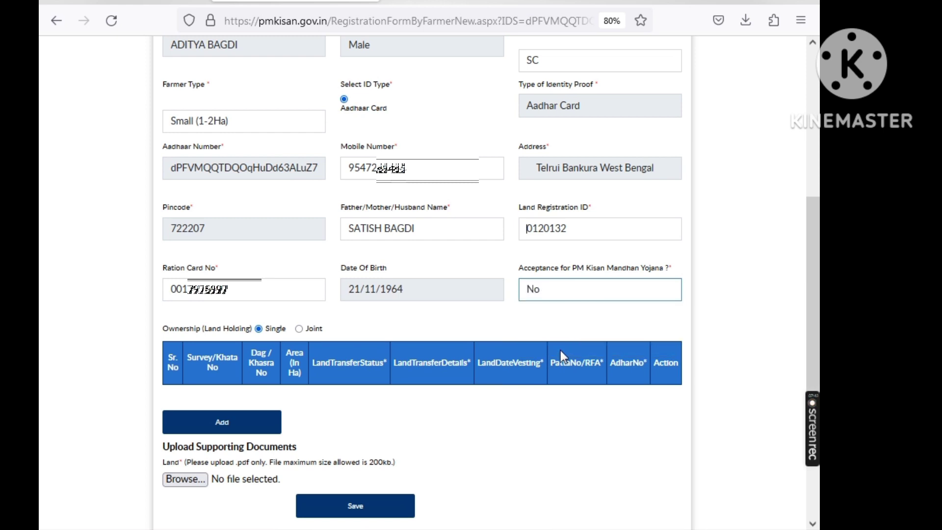
scroll(453, 419, "down", 3)
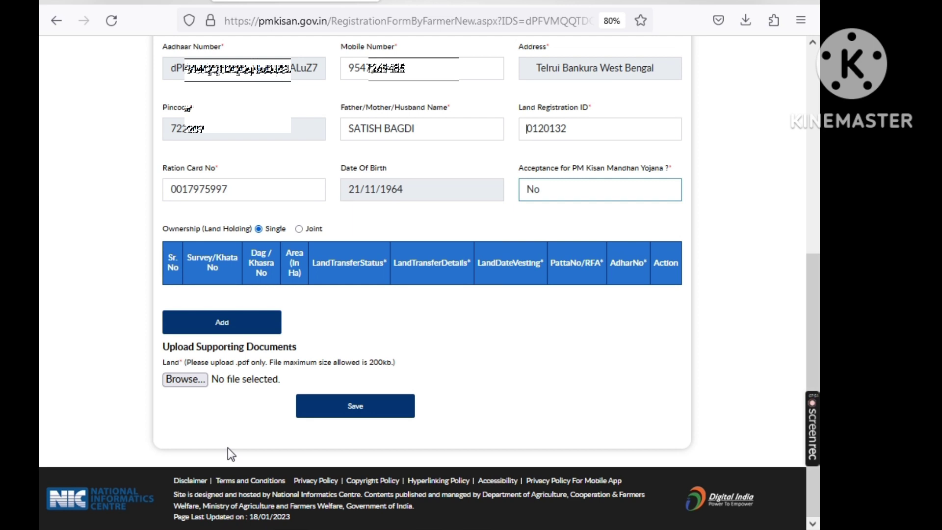
left_click(228, 321)
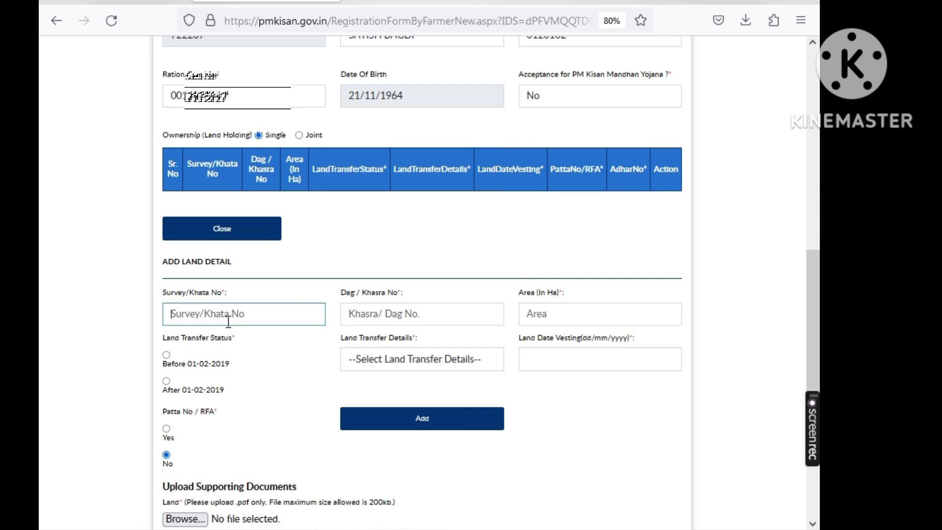
- Enter 90/1 as the Survey/Khata number
type("90/")
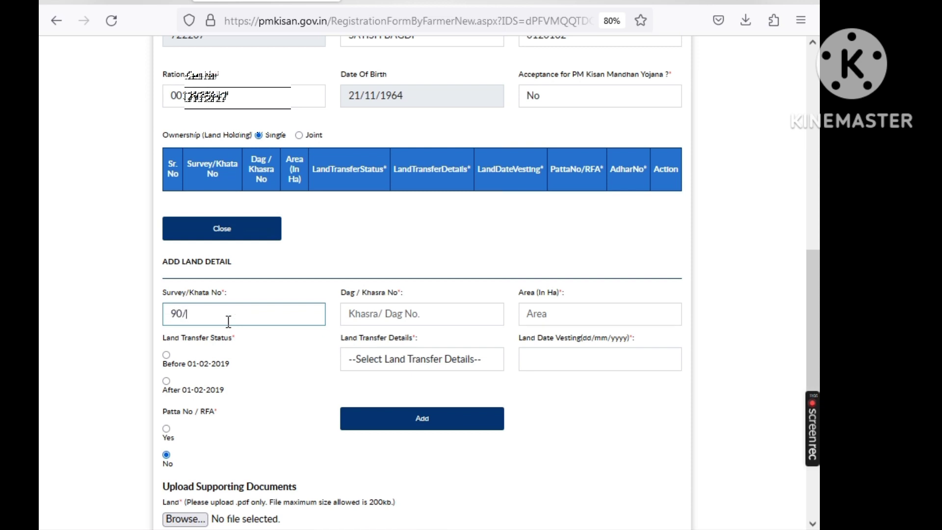
type("0")
key("BackSpace")
type("1")
key("Tab")
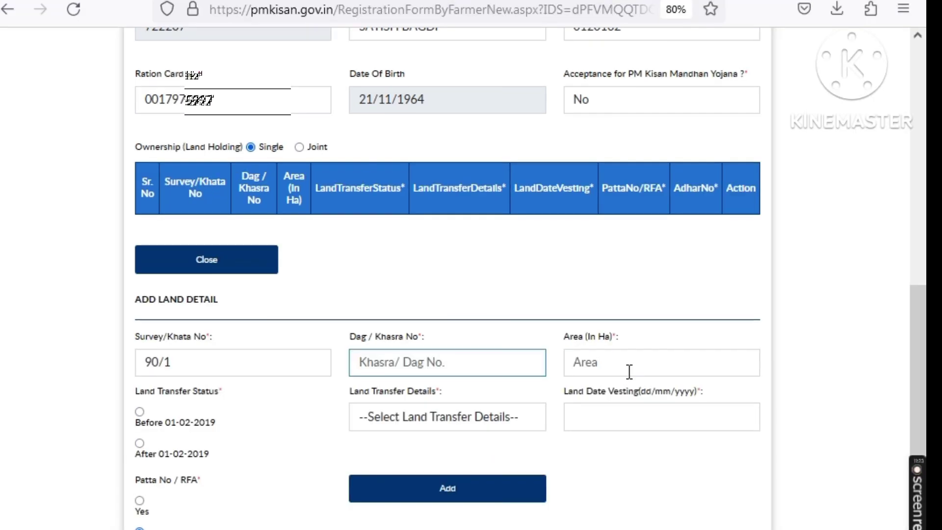
- Enter Dag/Khasra numbers 2128, 485, 487, 502, 504, 505, 560, 619 and area 0.17 Ha
type("212")
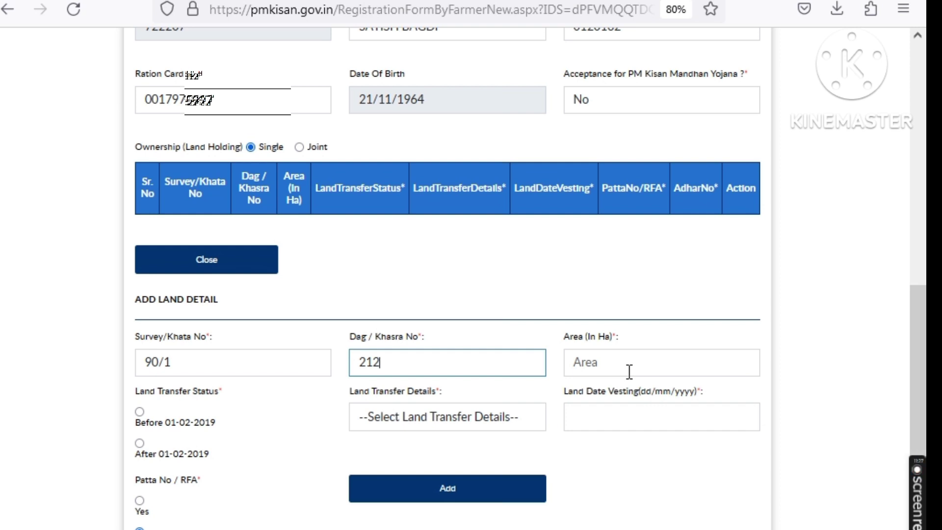
type("8,")
type("485,487")
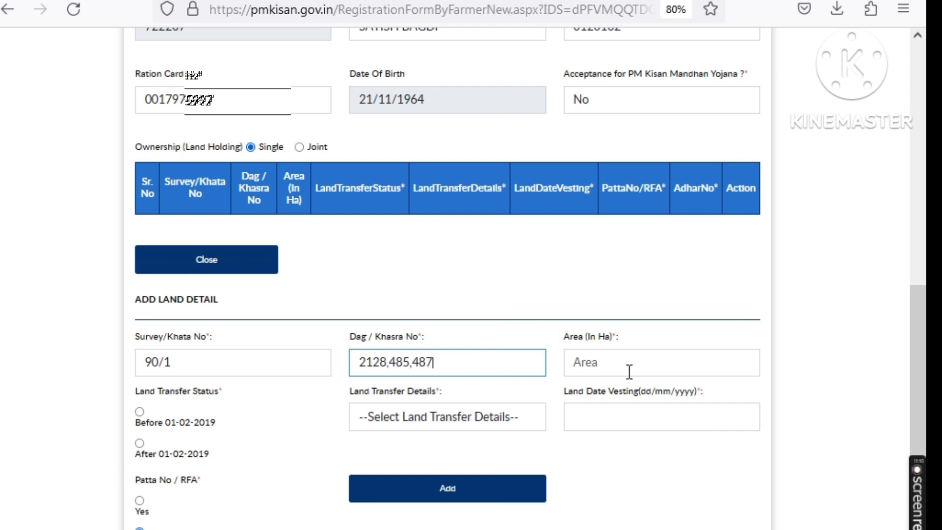
type(",502,504,505,")
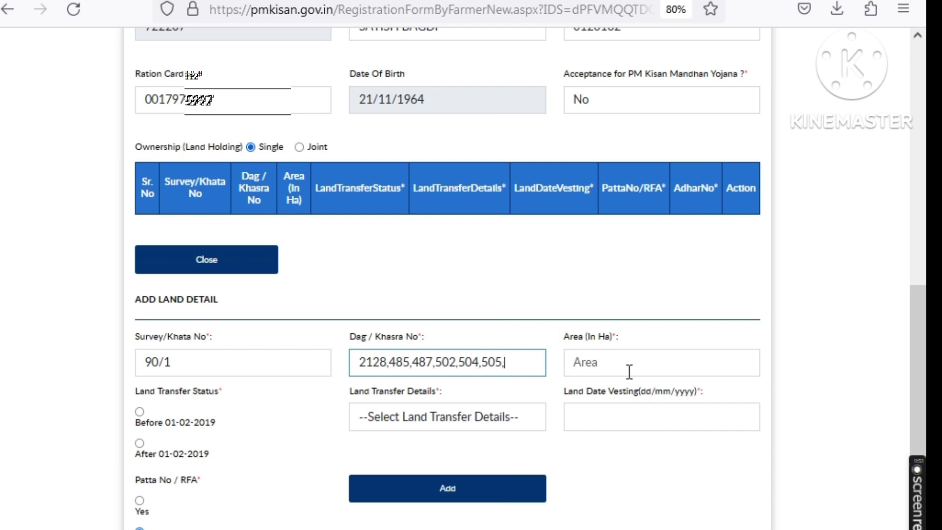
type("560,619")
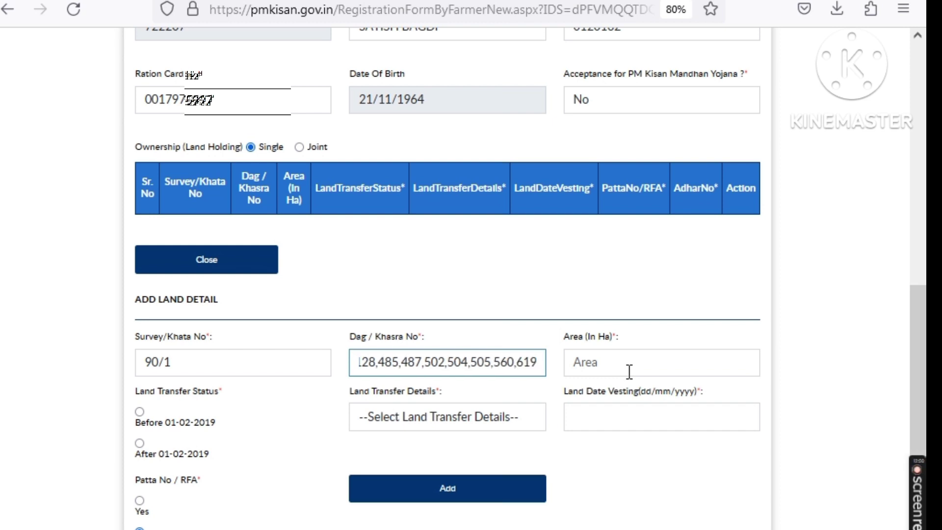
left_click(627, 370)
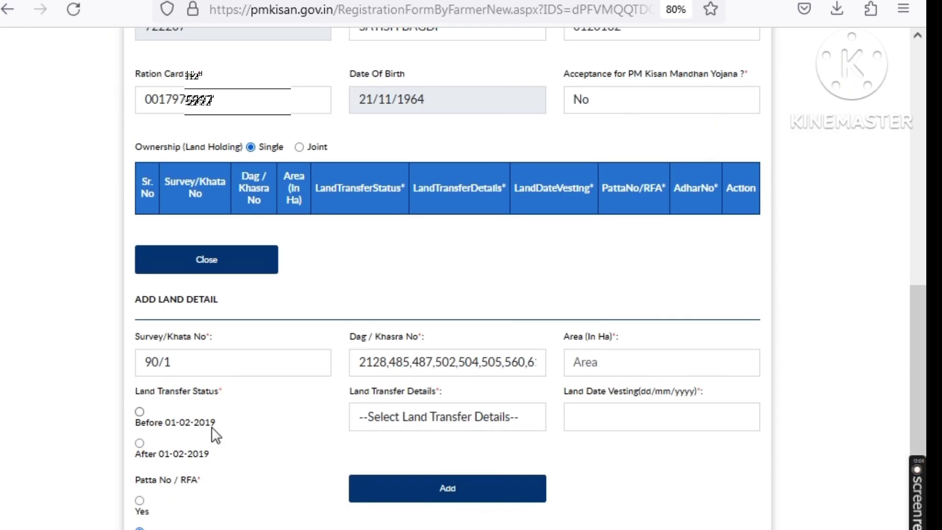
left_click(623, 375)
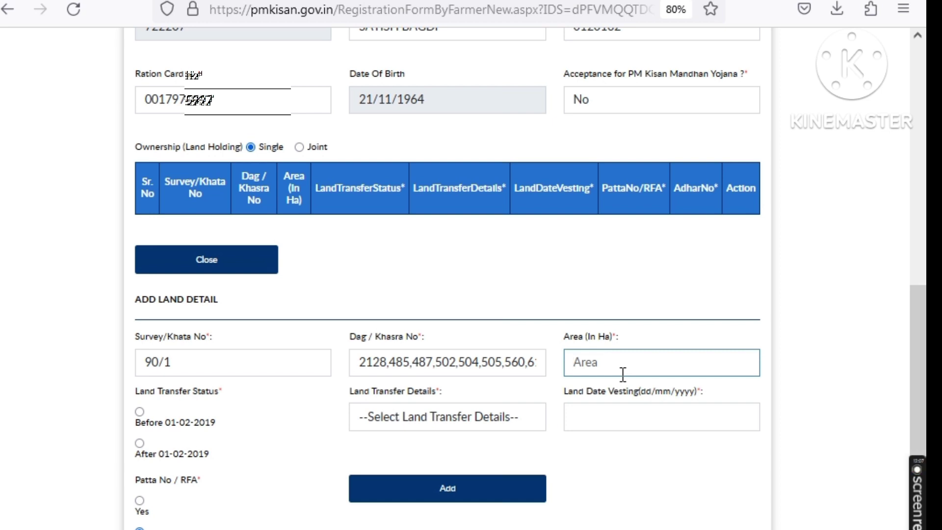
type("0.17")
- Mark the land as transferred before 01-02-2019 due to Death of Father
key("Tab")
scroll(142, 343, "down", 2)
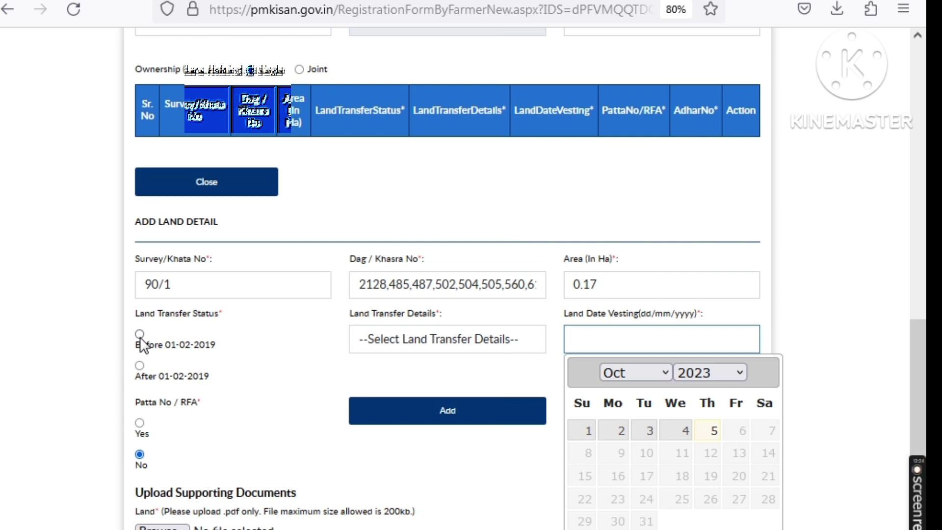
left_click(139, 334)
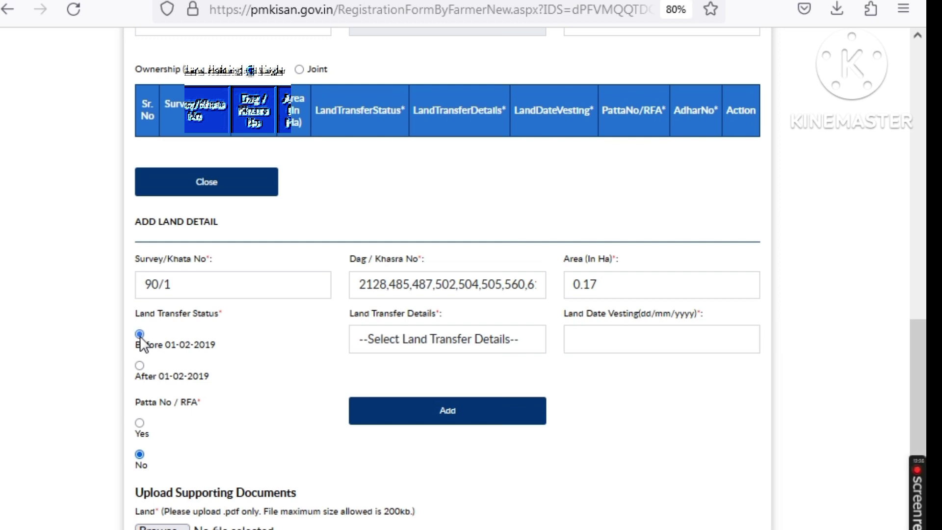
left_click(432, 333)
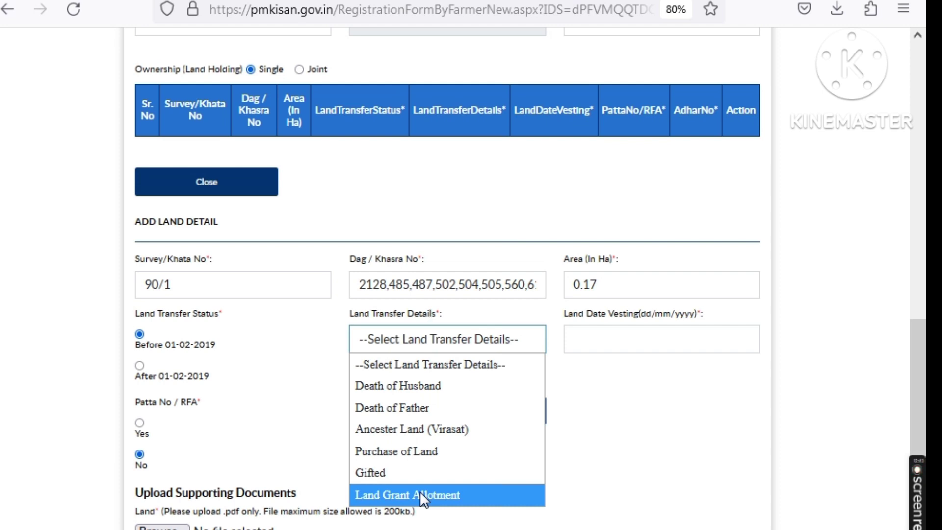
left_click(427, 407)
left_click(430, 409)
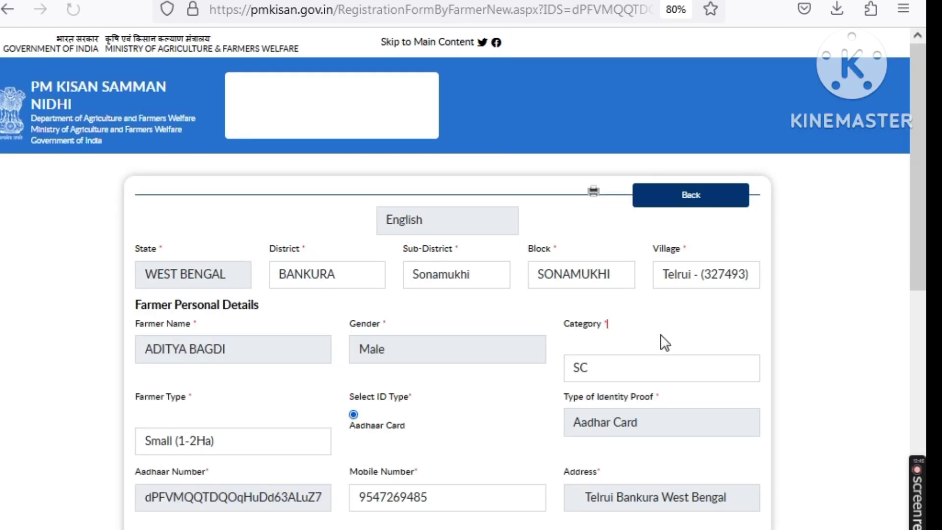
scroll(693, 338, "down", 10)
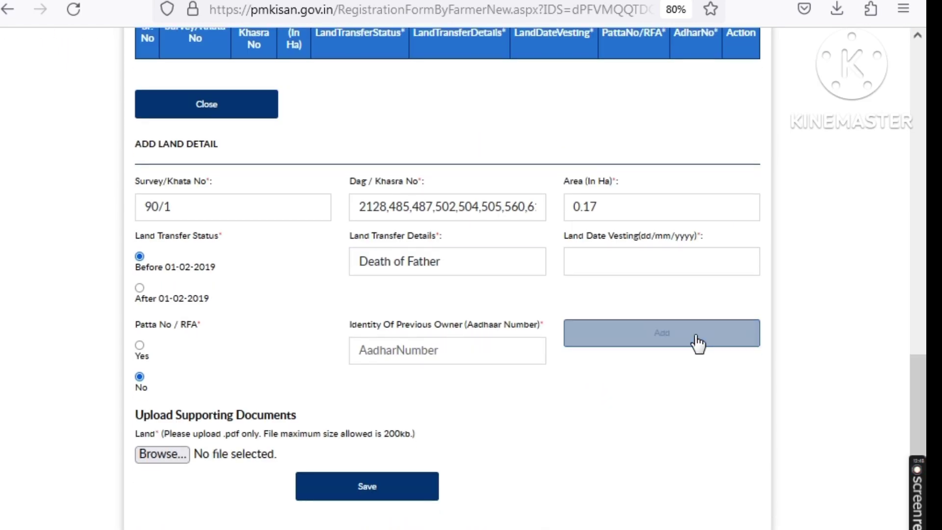
- Set the land vesting date to 13/11/2017
left_click(586, 256)
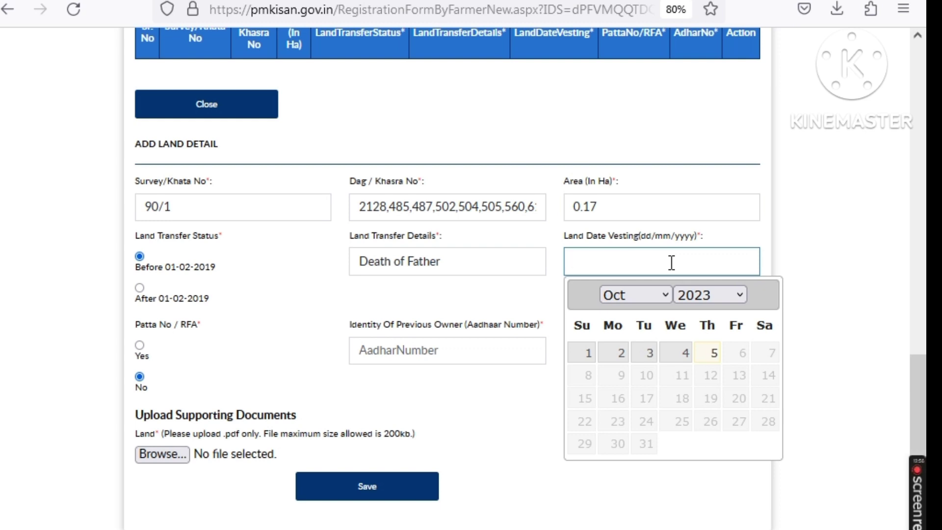
left_click(706, 297)
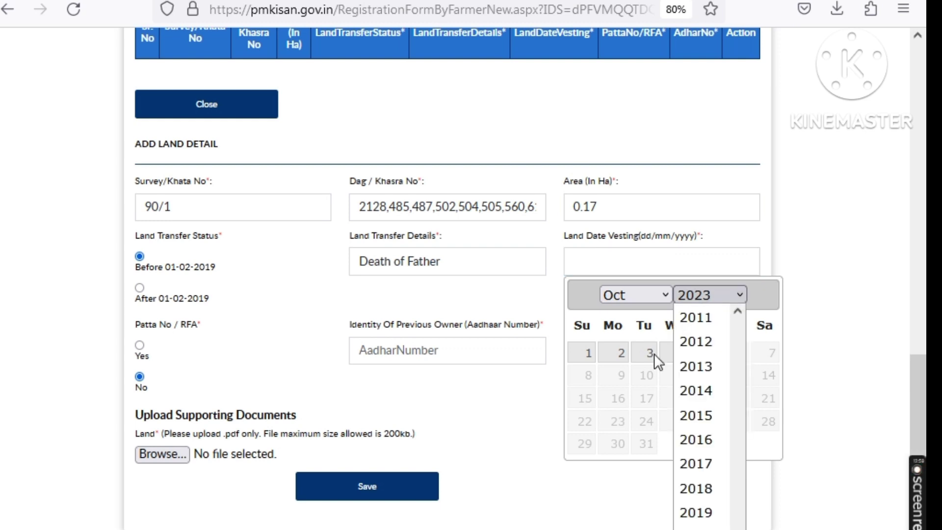
left_click(715, 463)
left_click(651, 295)
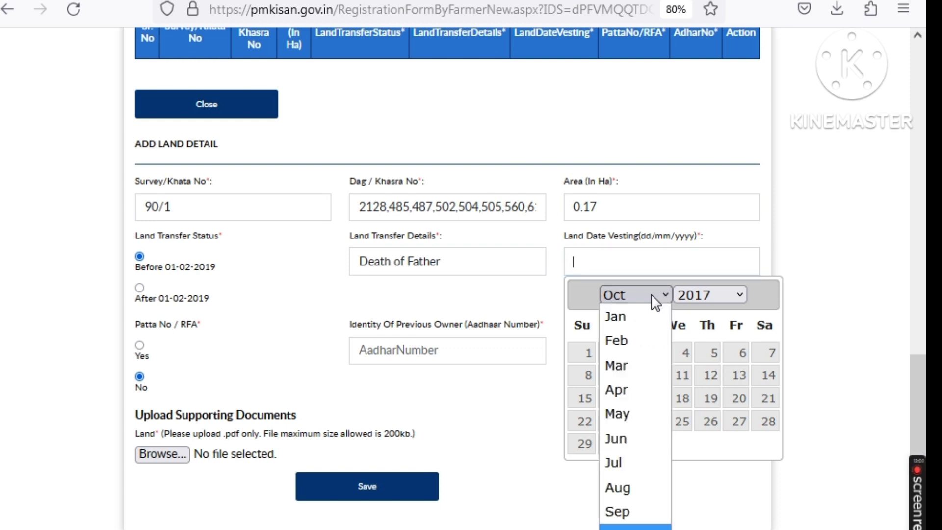
key("Down")
key("Return")
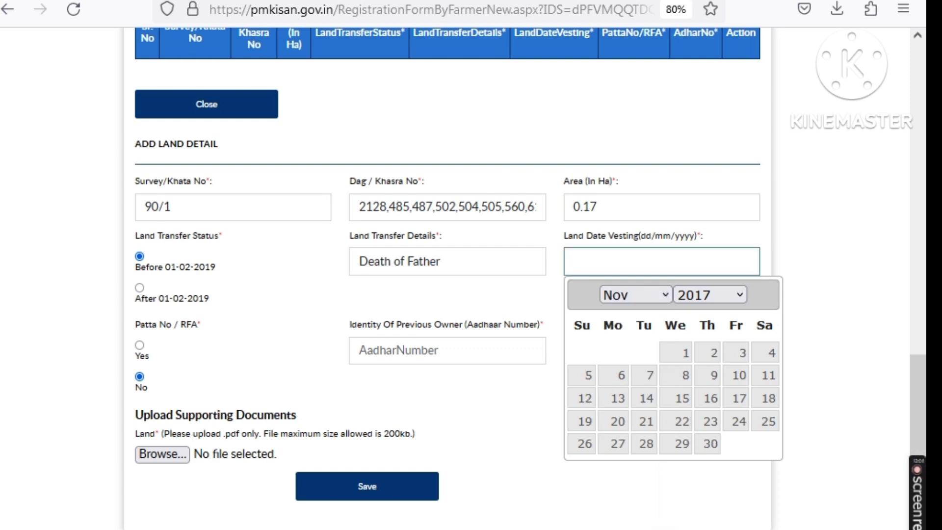
left_click(617, 398)
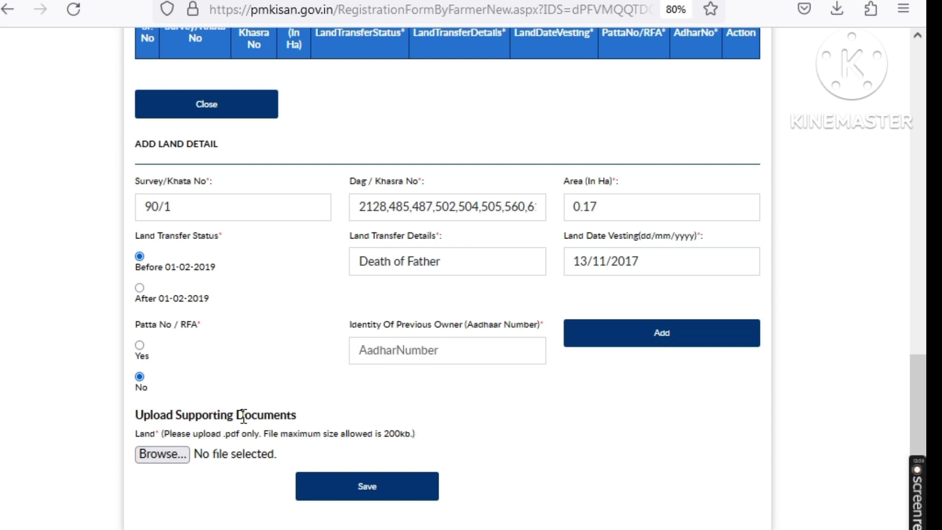
- Enter the previous owner's Aadhaar, add the land row, and browse for a supporting document
left_click(392, 357)
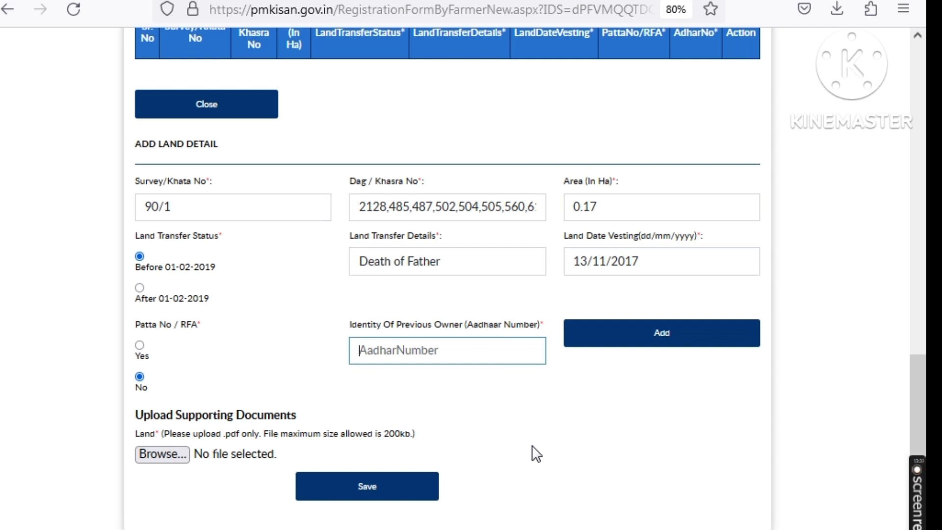
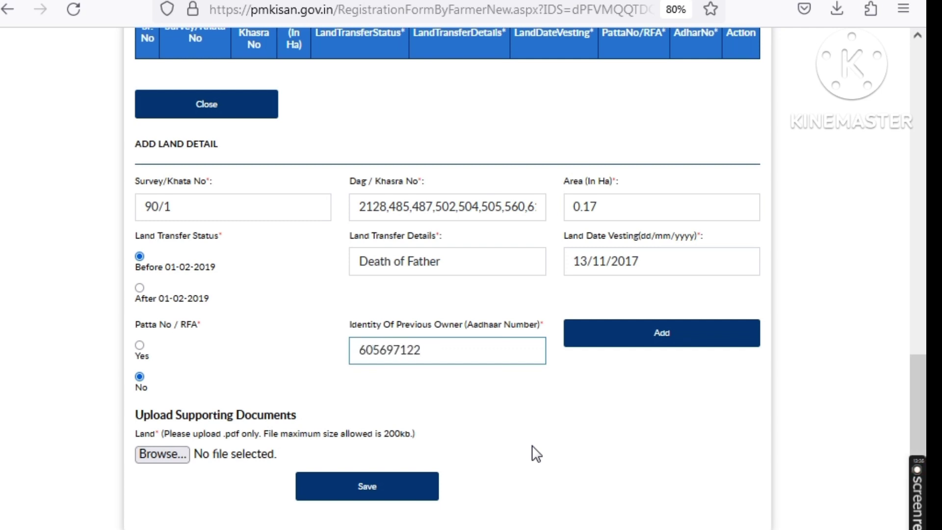
left_click(553, 470)
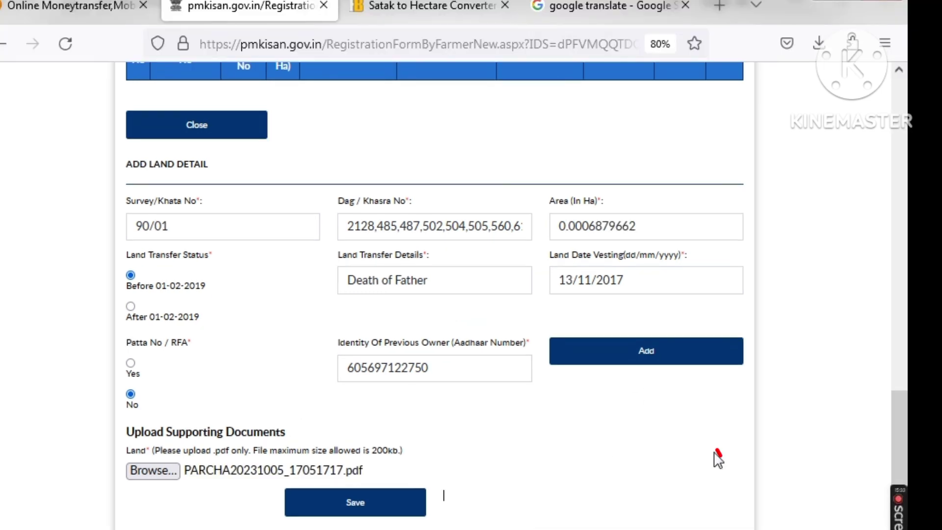
left_click(662, 359)
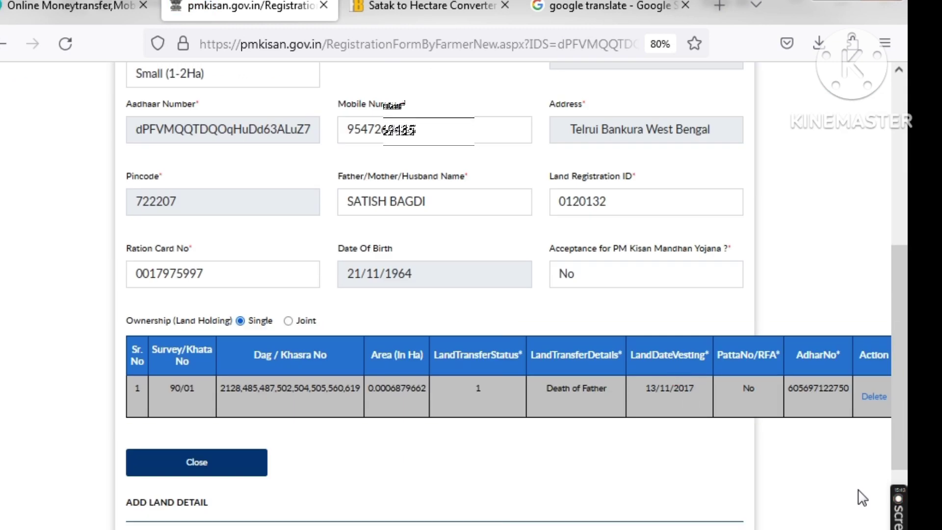
scroll(862, 497, "down", 1)
scroll(862, 497, "down", 5)
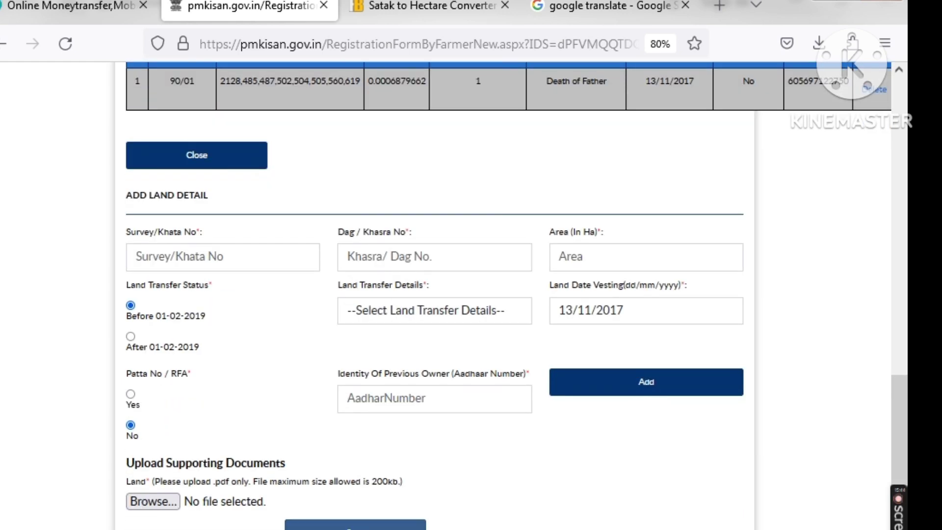
left_click(151, 502)
left_click(664, 436)
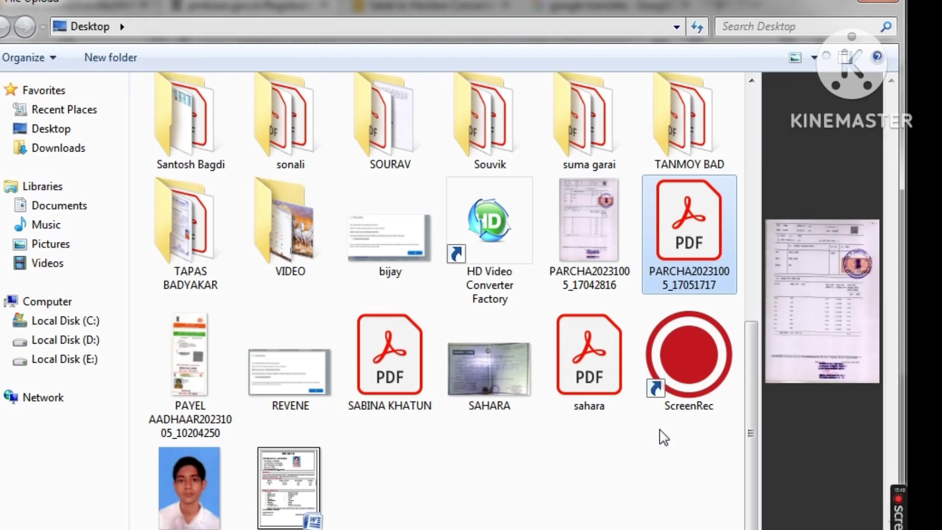
- Confirm PARCHA20231005_17051717.pdf as the uploaded land document
key("Return")
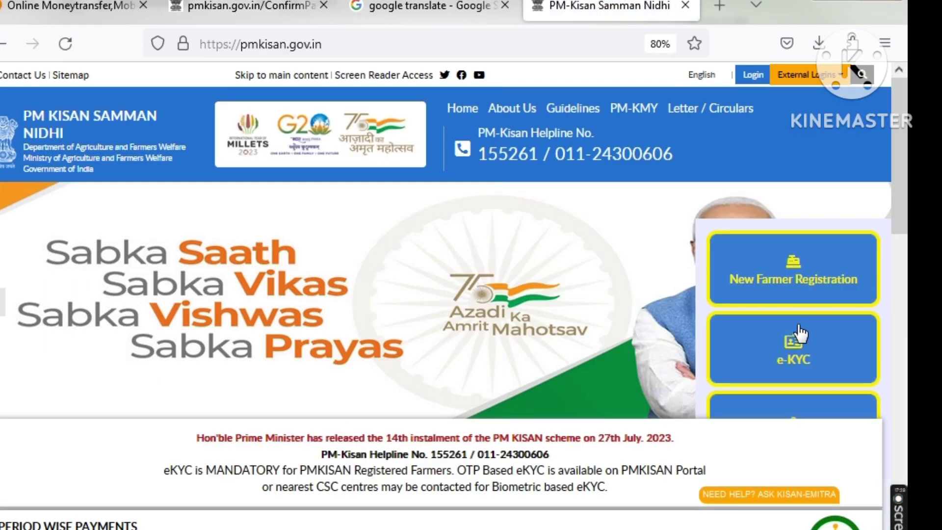
- Search Status of Self Registered Farmer using the farmer's Aadhaar number and the captcha
scroll(802, 333, "down", 5)
scroll(801, 332, "down", 3)
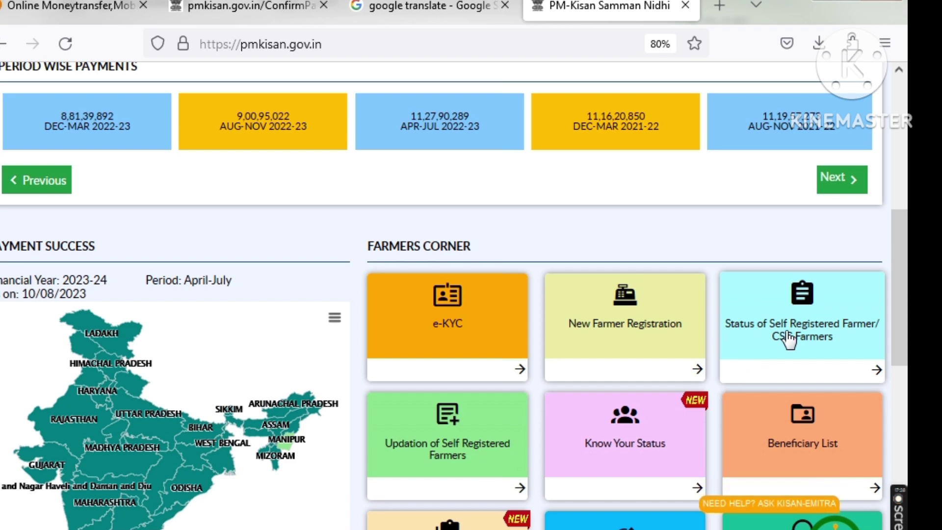
left_click(788, 338)
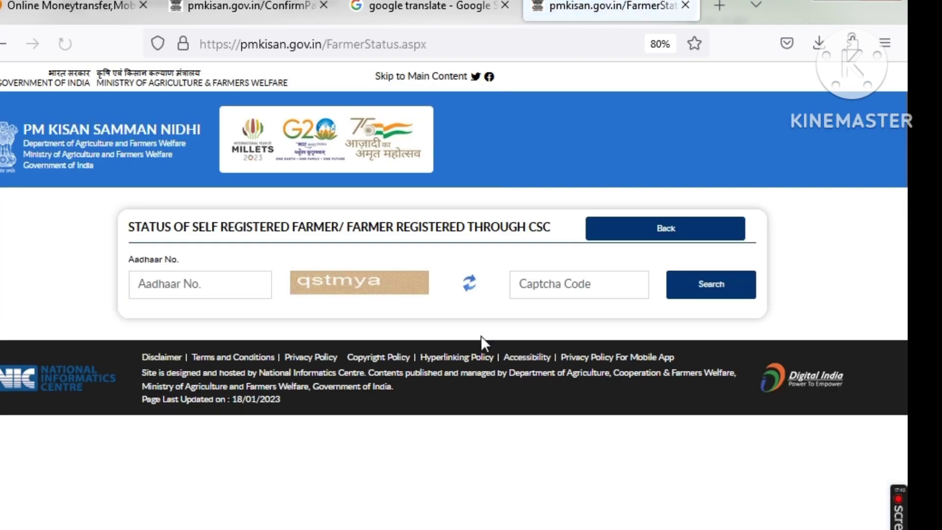
left_click(192, 277)
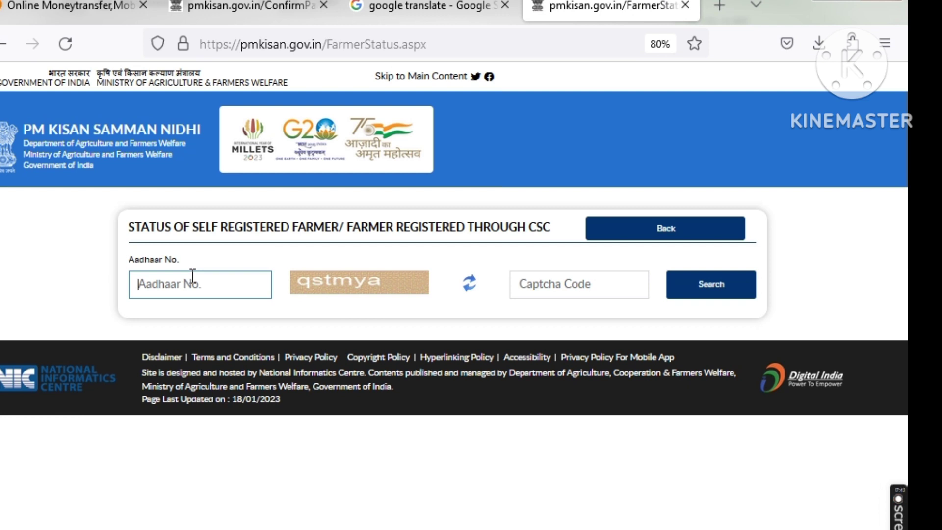
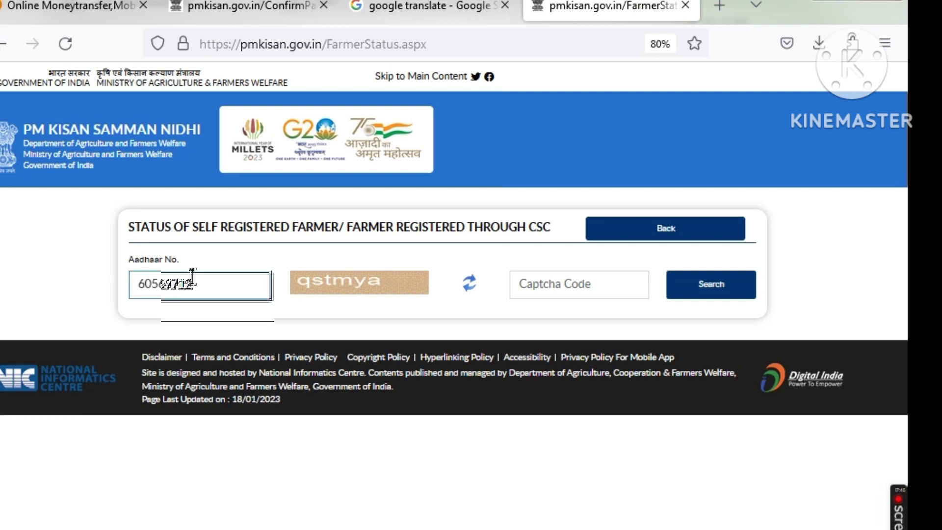
left_click(550, 275)
type("Q")
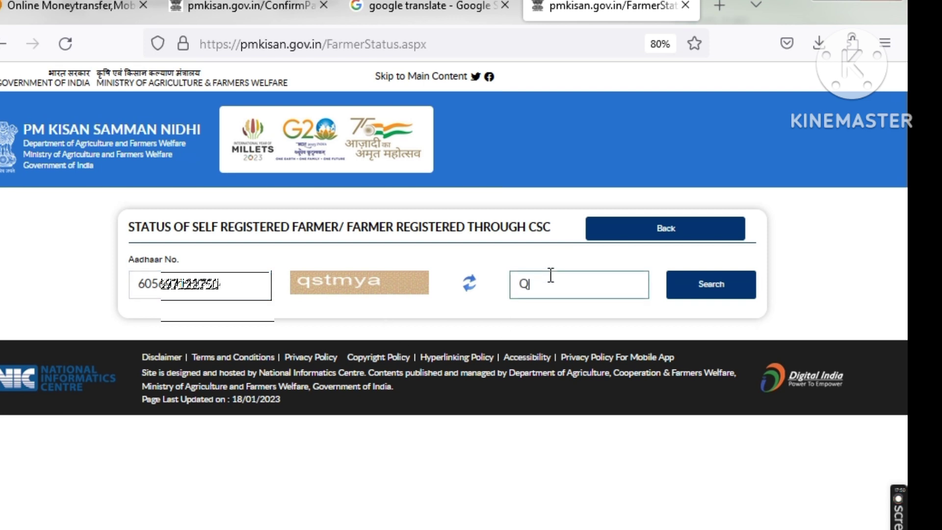
type("S")
key("BackSpace")
key("BackSpace")
type("qstmya")
left_click(734, 295)
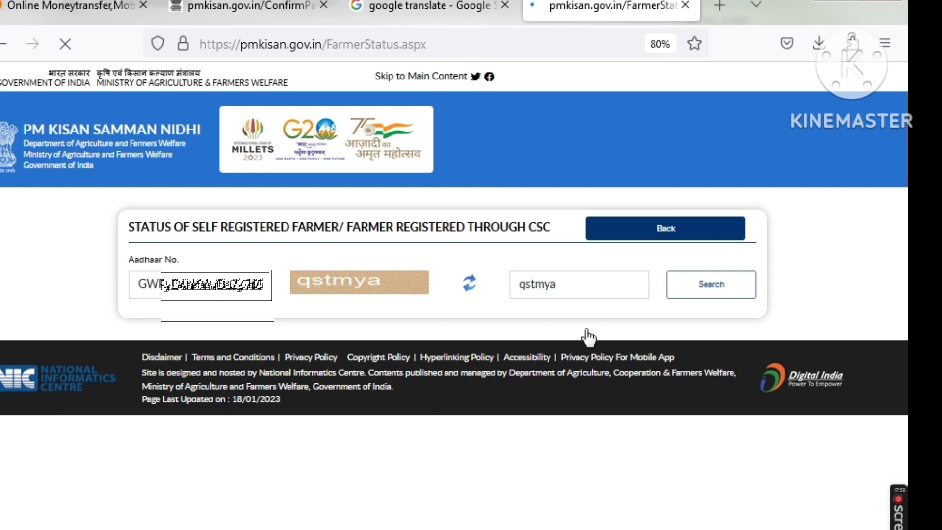